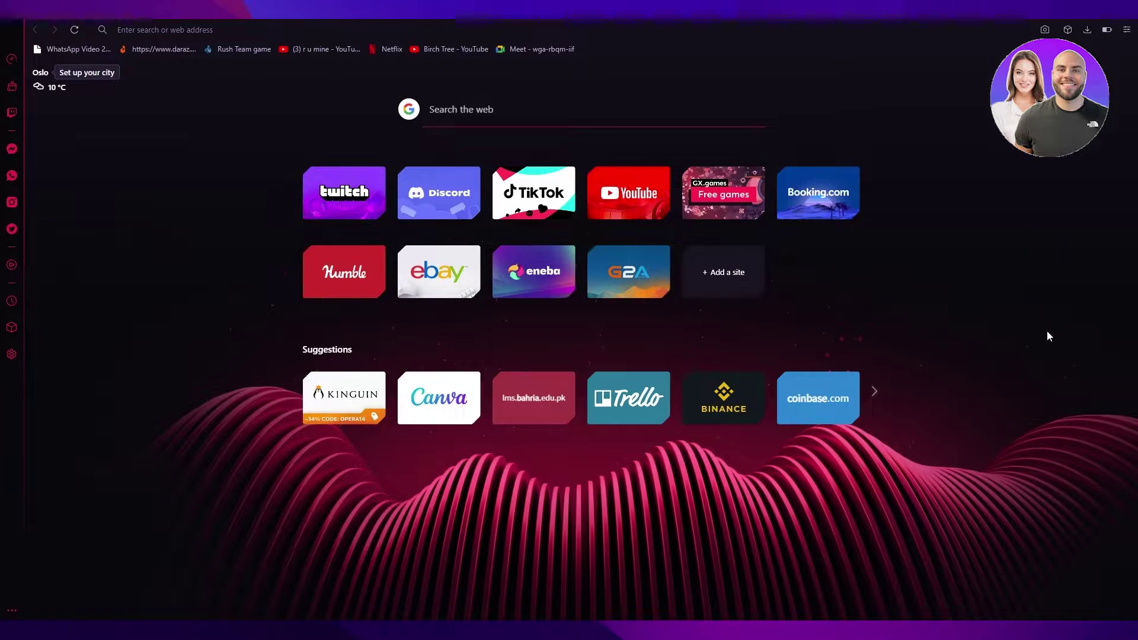
- Go to blogger.com and scroll through the home page's features, then return to the top
{"action": "key", "text": "ctrl+l"}
{"action": "type", "text": "blogg"}
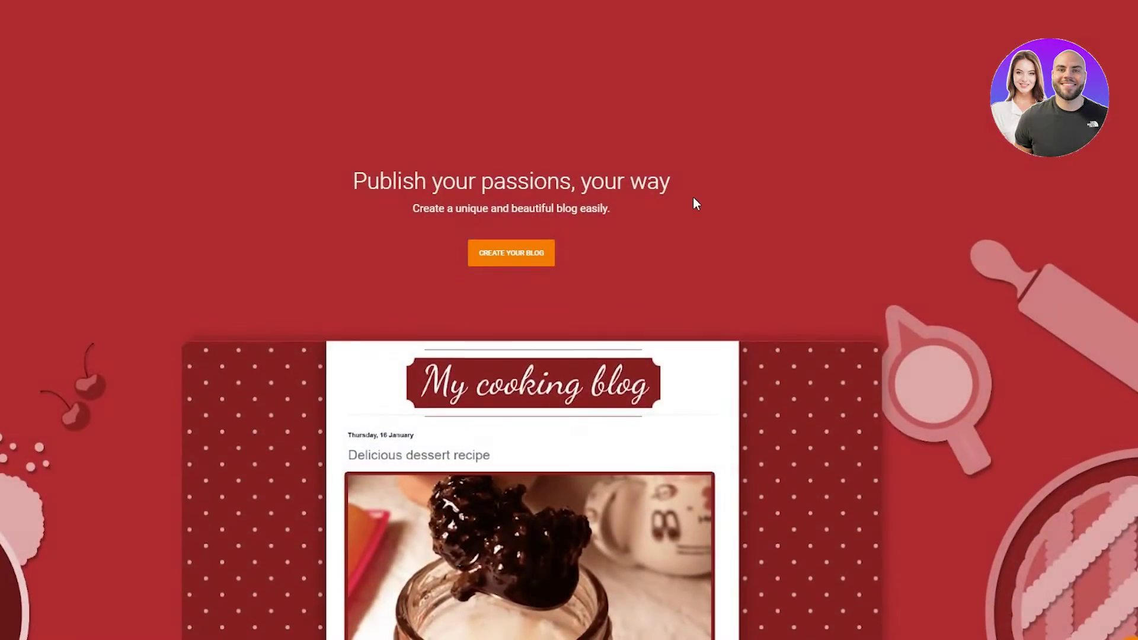
{"action": "scroll", "coordinate": [692, 197], "scroll_direction": "down", "scroll_amount": 2}
{"action": "scroll", "coordinate": [278, 335], "scroll_direction": "down", "scroll_amount": 3}
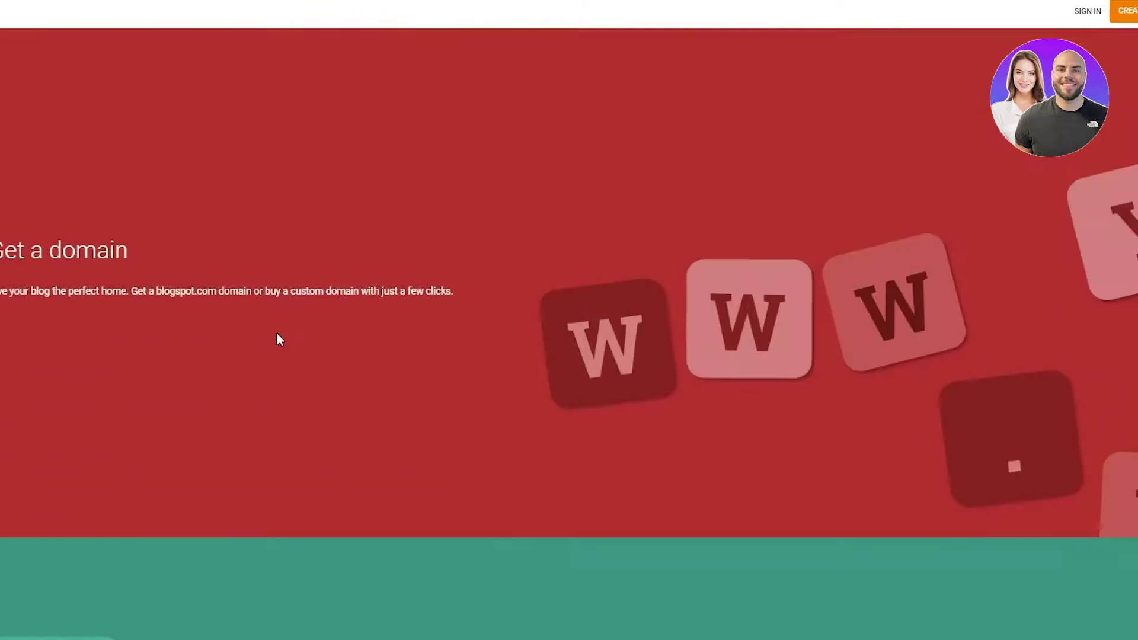
{"action": "scroll", "coordinate": [297, 333], "scroll_direction": "down", "scroll_amount": 4}
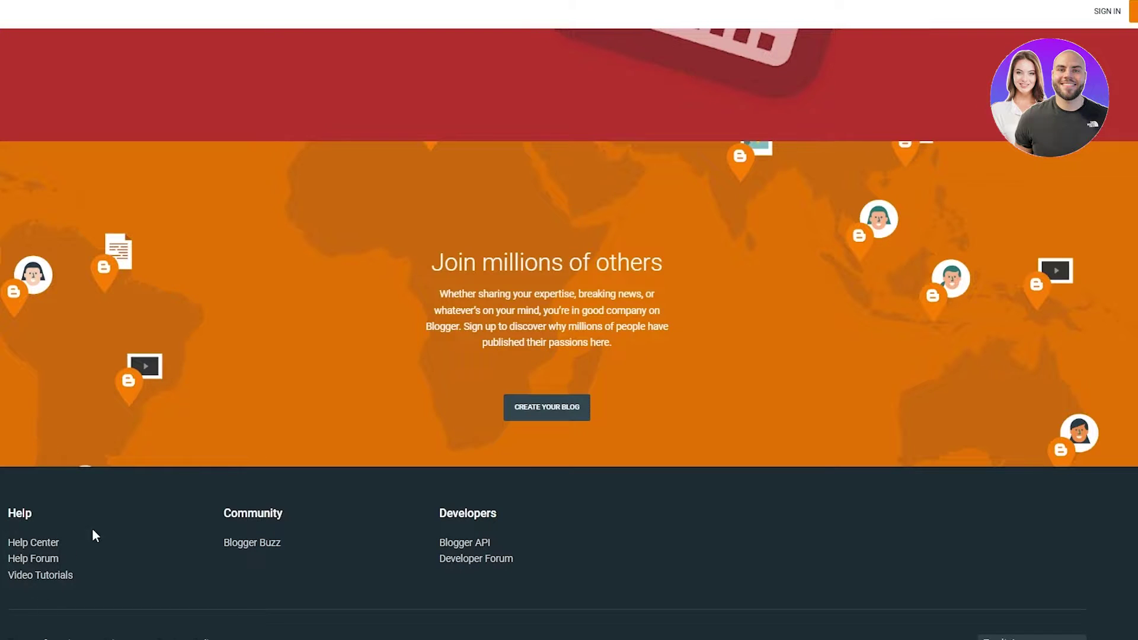
{"action": "scroll", "coordinate": [437, 475], "scroll_direction": "up", "scroll_amount": 5}
{"action": "scroll", "coordinate": [437, 474], "scroll_direction": "up", "scroll_amount": 6}
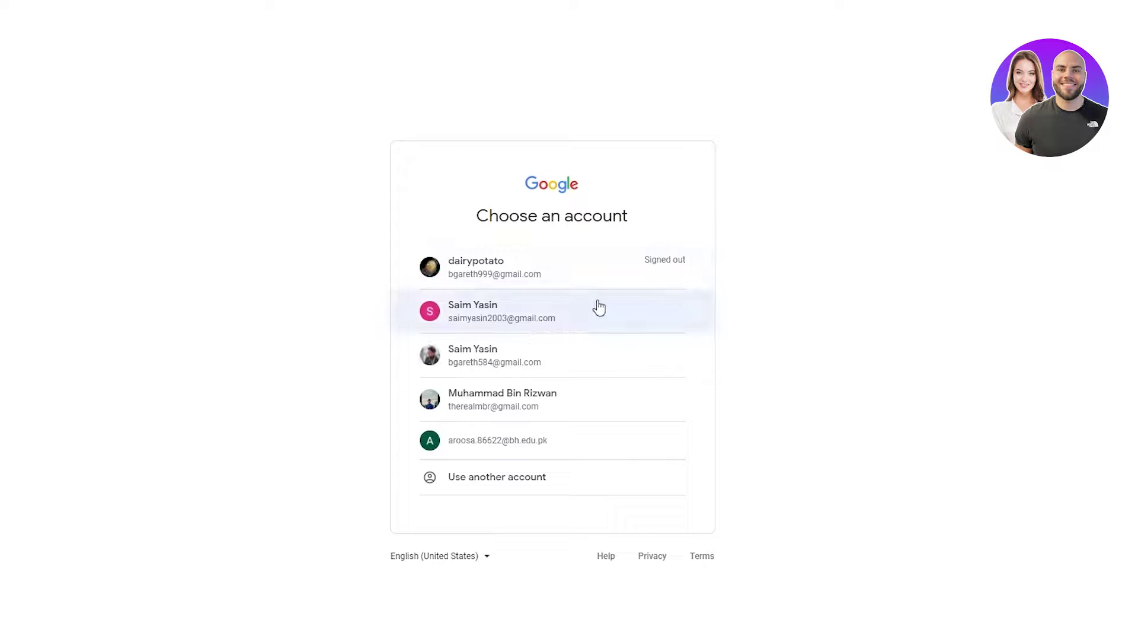
- Sign in with the saved Google account and enter 'Test Blog' as the blog title
{"action": "left_click", "coordinate": [468, 328]}
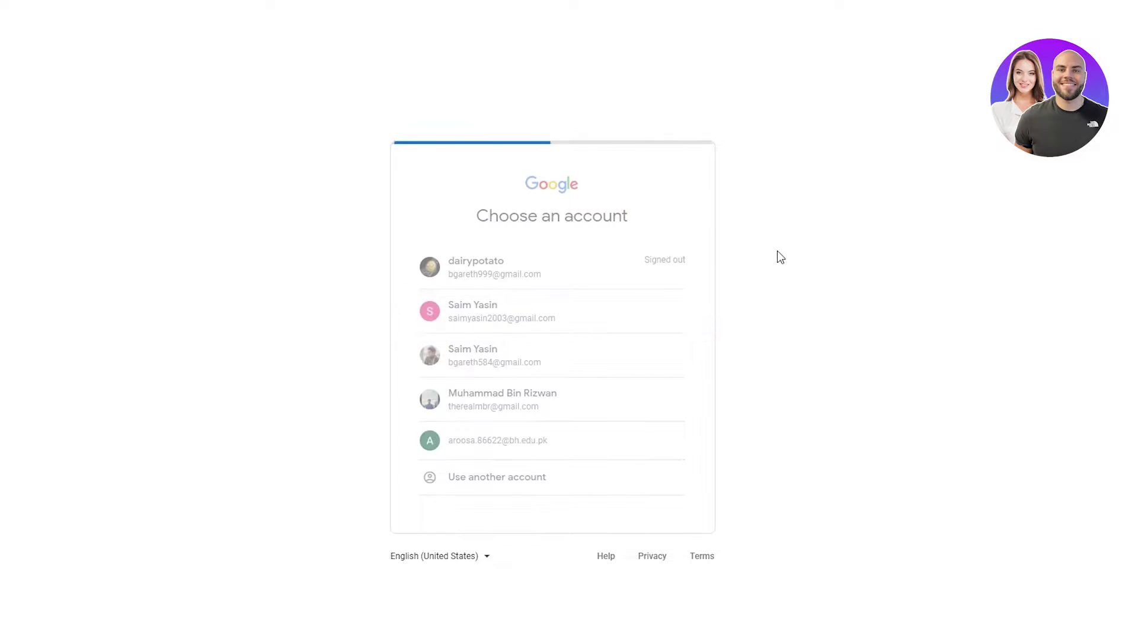
{"action": "left_click", "coordinate": [639, 432]}
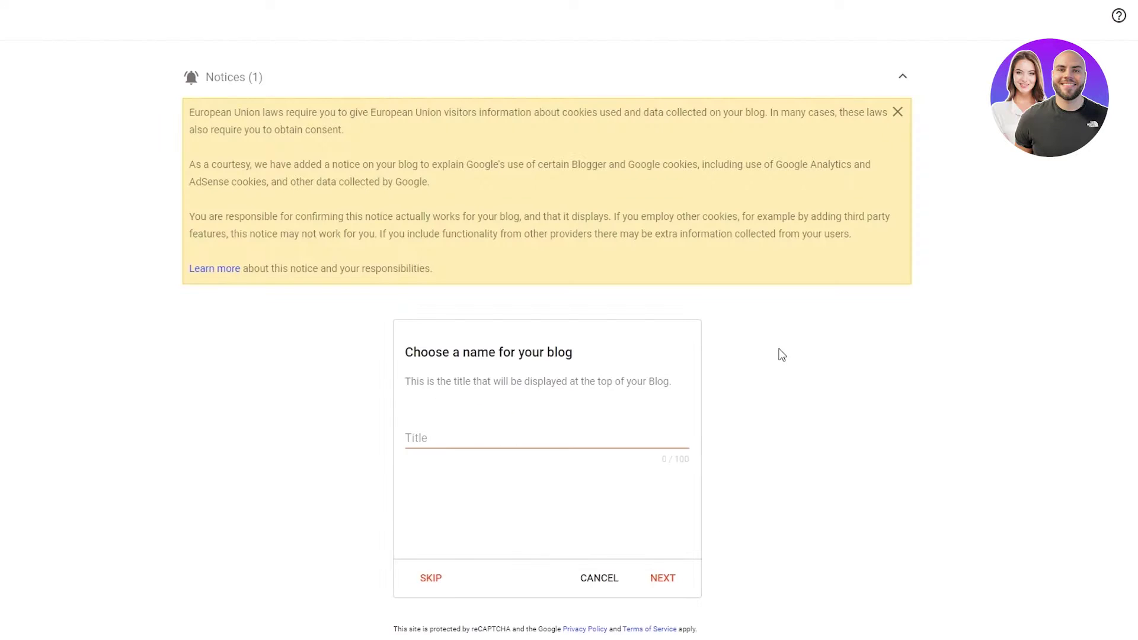
{"action": "left_click", "coordinate": [584, 382]}
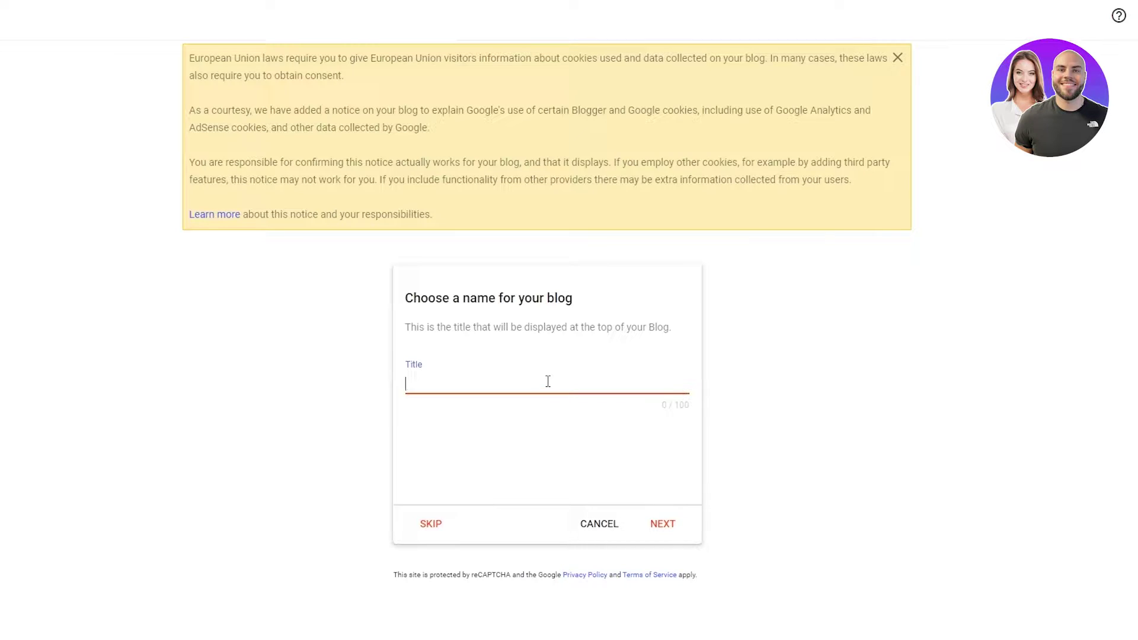
{"action": "type", "text": "Test Blog"}
- Set the blog address to party67530918 after 'testblog1289' proves unavailable
{"action": "left_click", "coordinate": [675, 531]}
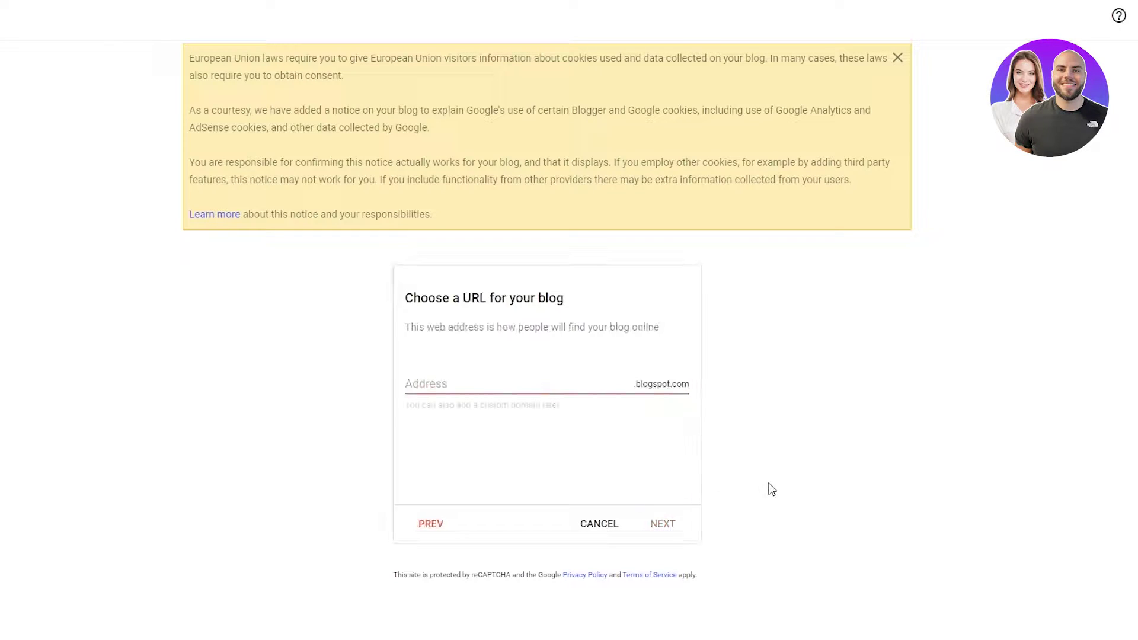
{"action": "left_click", "coordinate": [506, 378]}
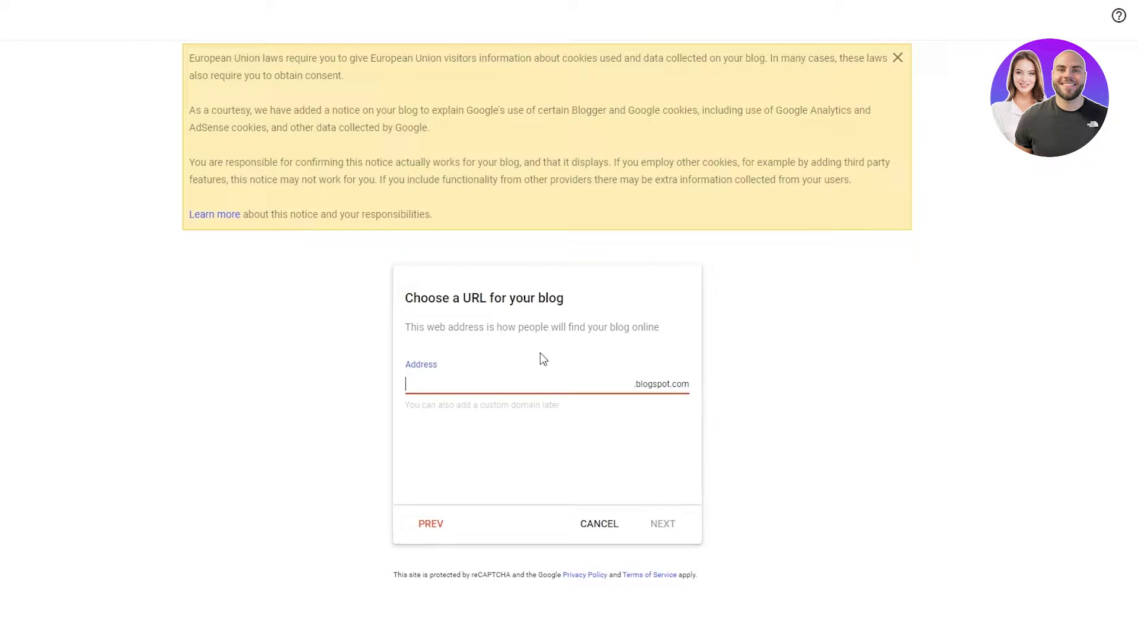
{"action": "type", "text": "testblog1289"}
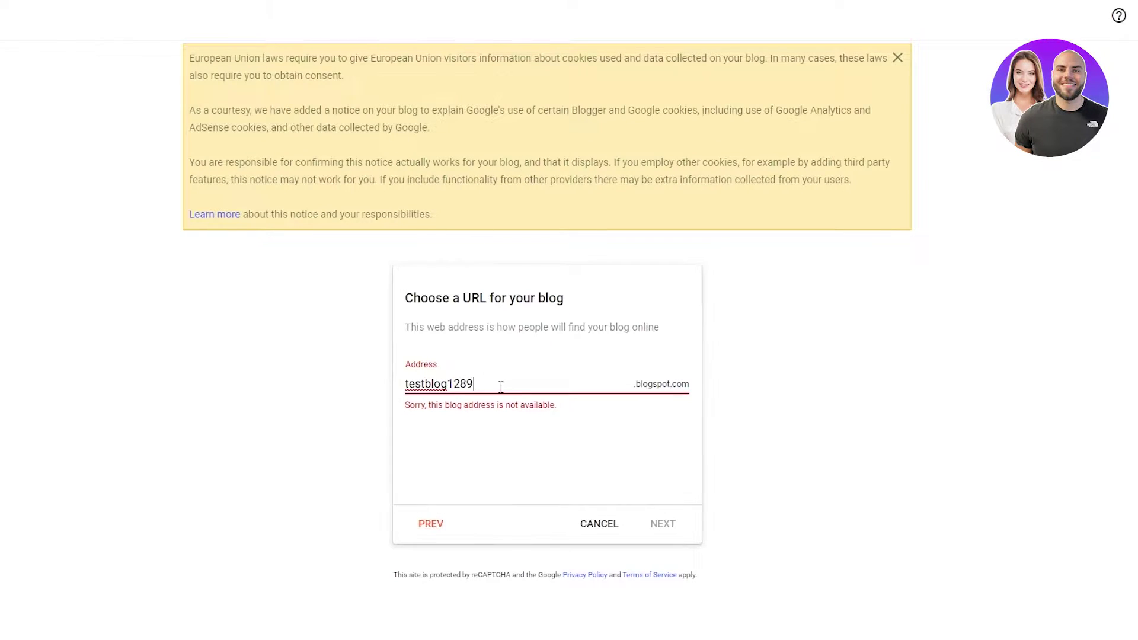
{"action": "left_click_drag", "start_coordinate": [501, 386], "coordinate": [379, 407]}
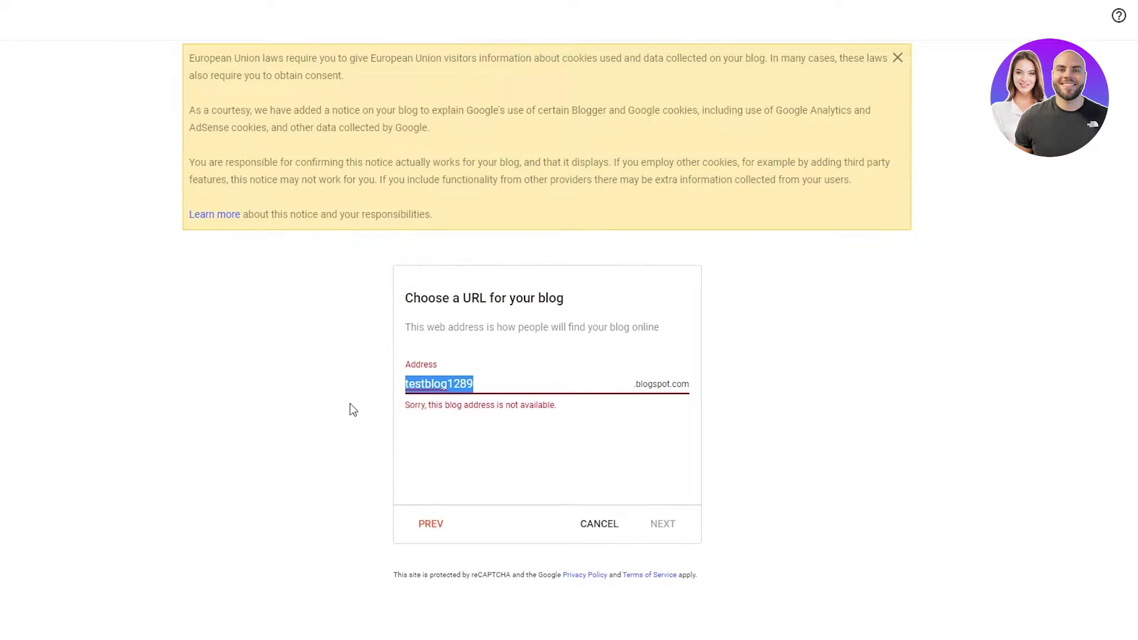
{"action": "type", "text": "party"}
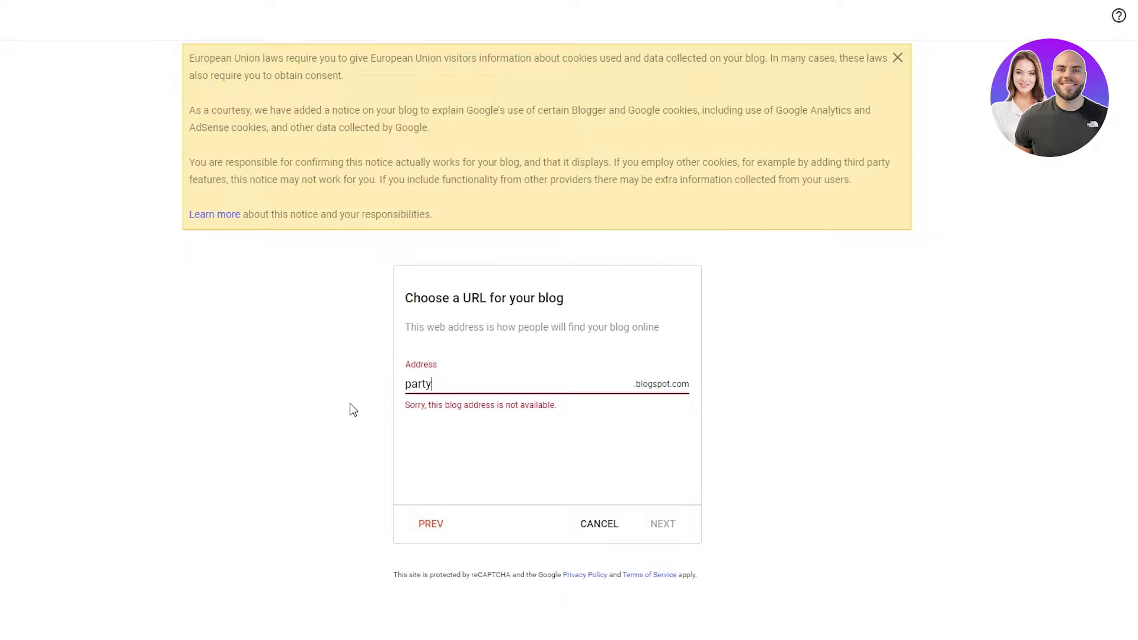
{"action": "type", "text": "67530918"}
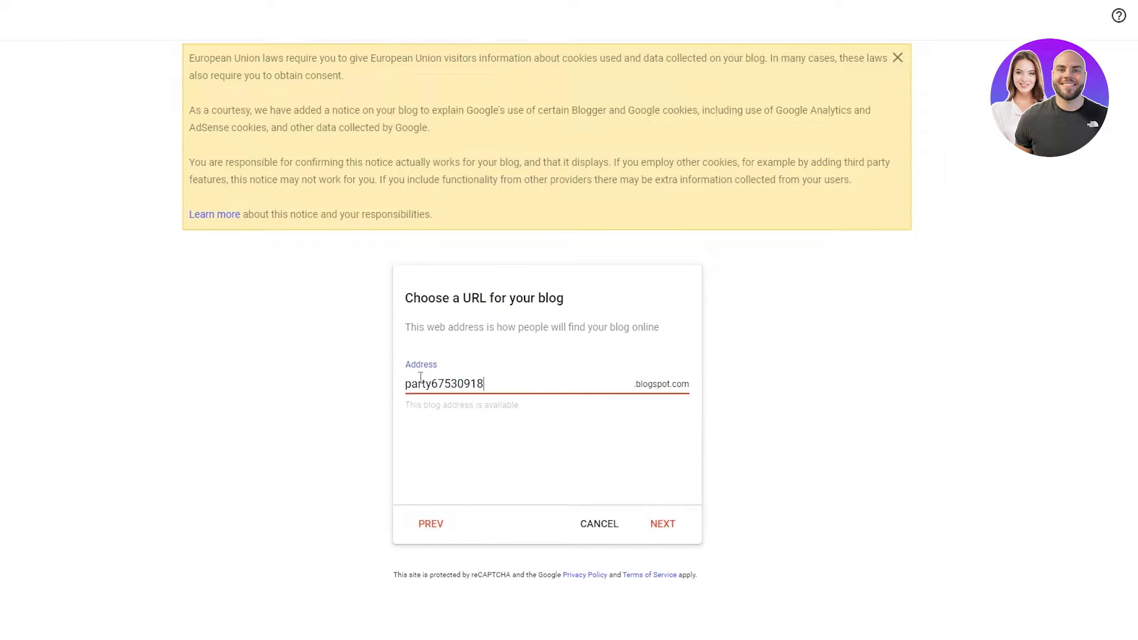
{"action": "left_click_drag", "start_coordinate": [406, 387], "coordinate": [671, 408]}
{"action": "left_click", "coordinate": [617, 387]}
- Enter 'Test Blog' as the display name and finish creating the blog
{"action": "left_click", "coordinate": [650, 531]}
{"action": "left_click", "coordinate": [591, 386]}
{"action": "type", "text": "Test Blog"}
{"action": "left_click", "coordinate": [661, 526]}
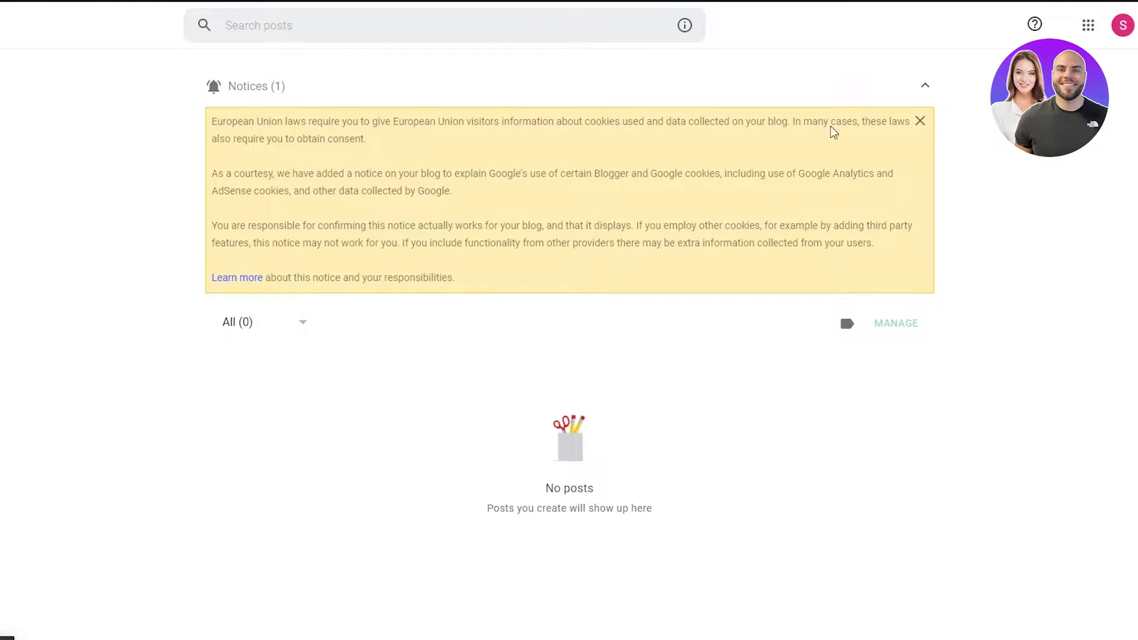
- Collapse the cookie notice and preview the empty blog at party67530918.blogspot.com
{"action": "left_click", "coordinate": [925, 84]}
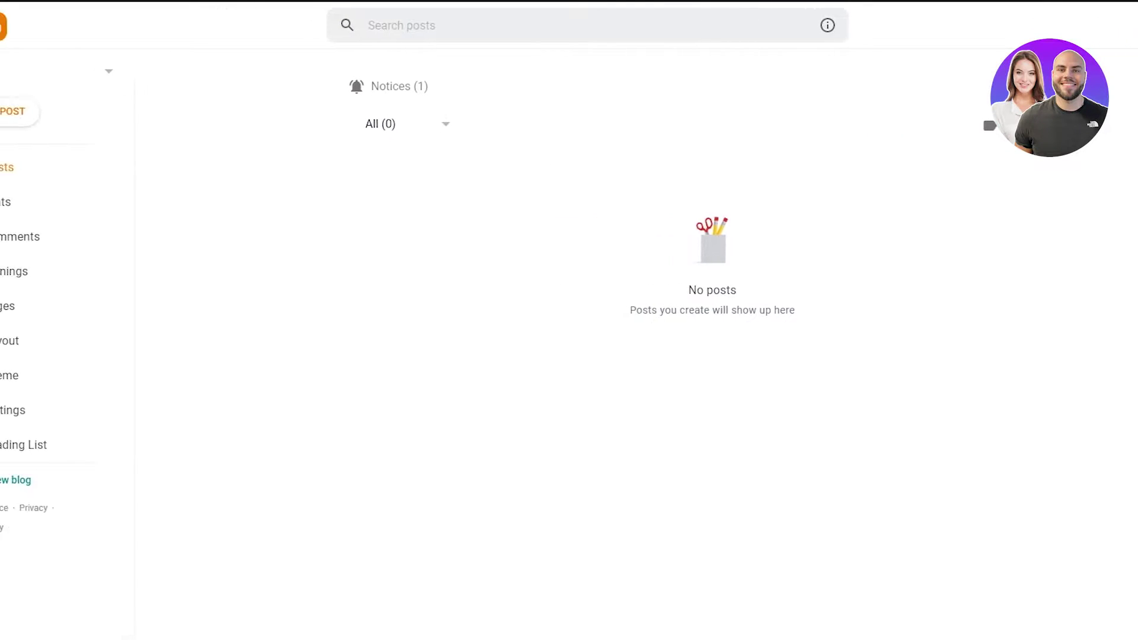
{"action": "left_click", "coordinate": [77, 489]}
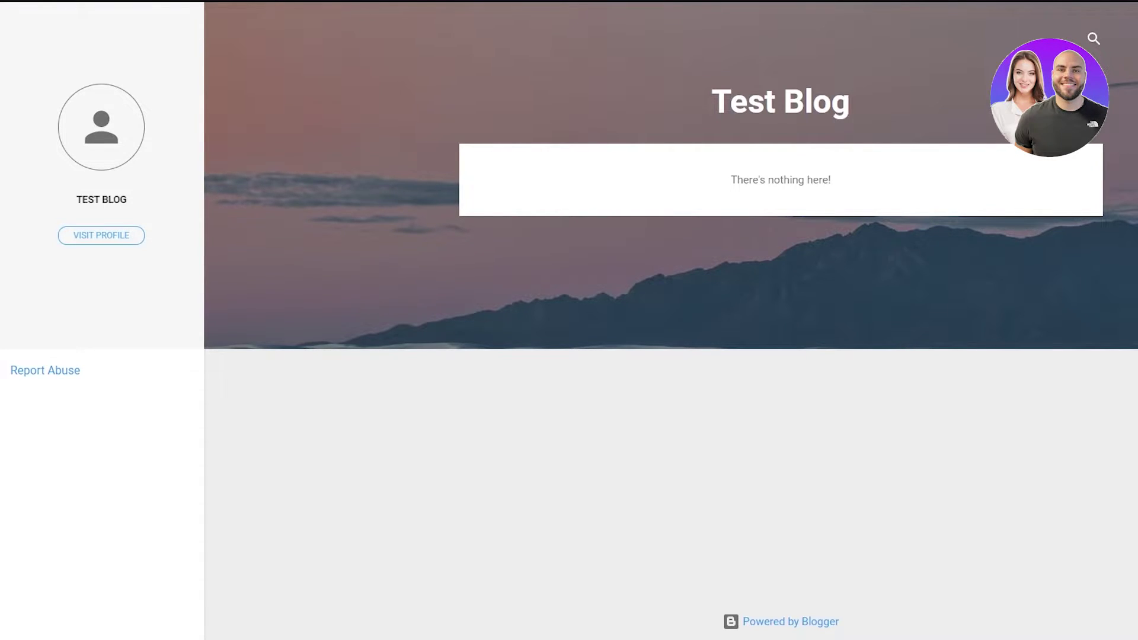
{"action": "key", "text": "F11"}
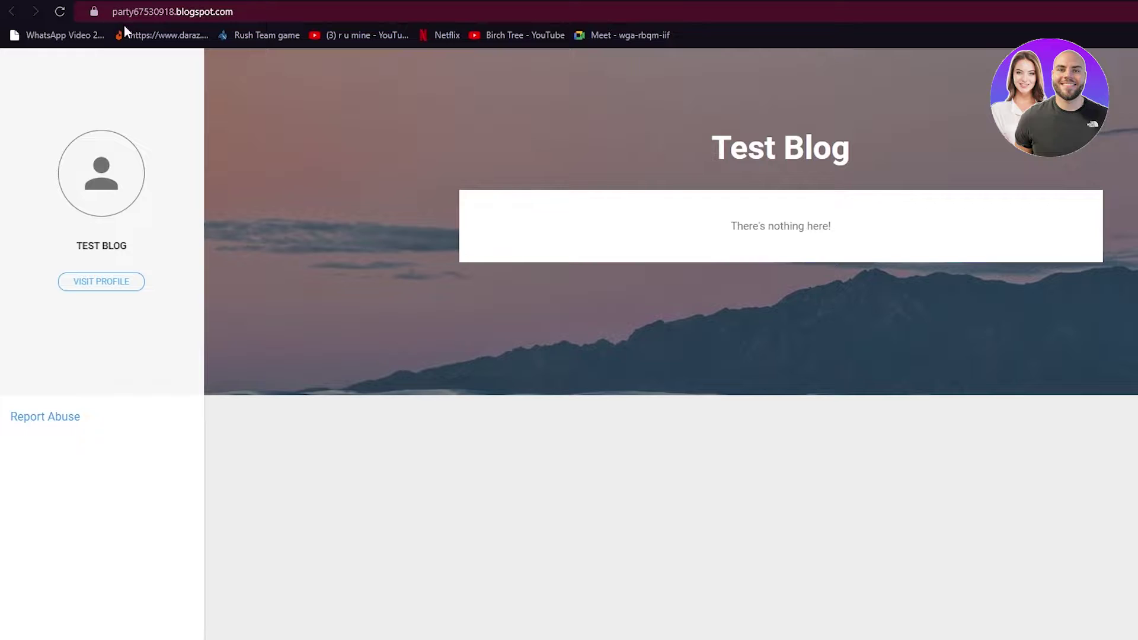
{"action": "left_click", "coordinate": [119, 16]}
{"action": "left_click", "coordinate": [286, 20]}
{"action": "left_click", "coordinate": [255, 197]}
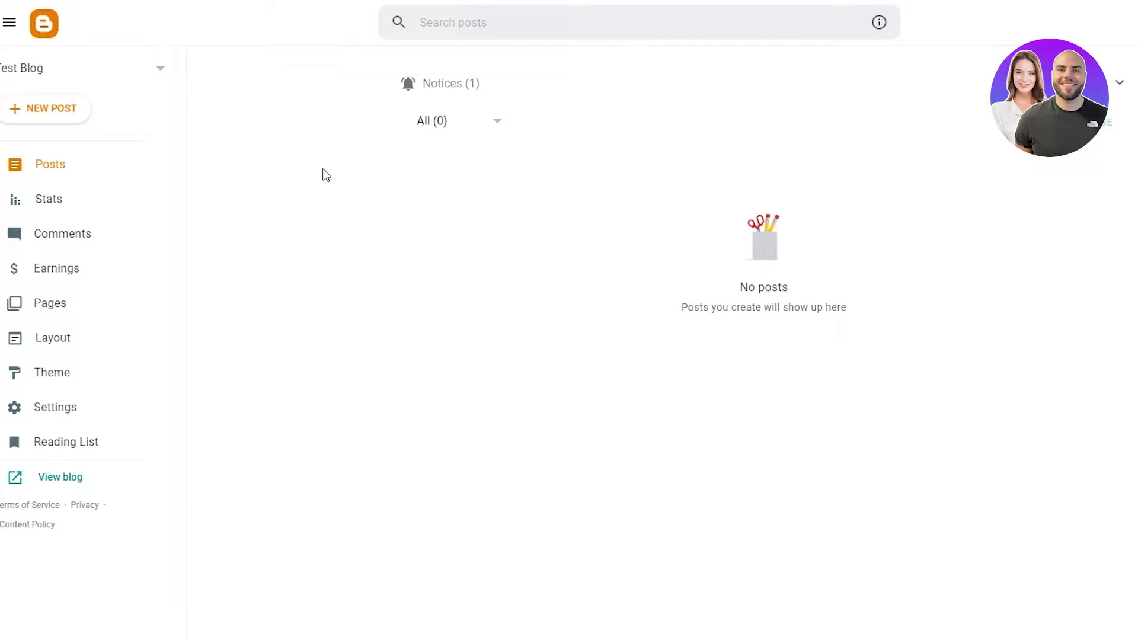
- Start a new post titled 'First test post' with body 'Hey this is my first test post i am so excited!'
{"action": "left_click", "coordinate": [50, 110]}
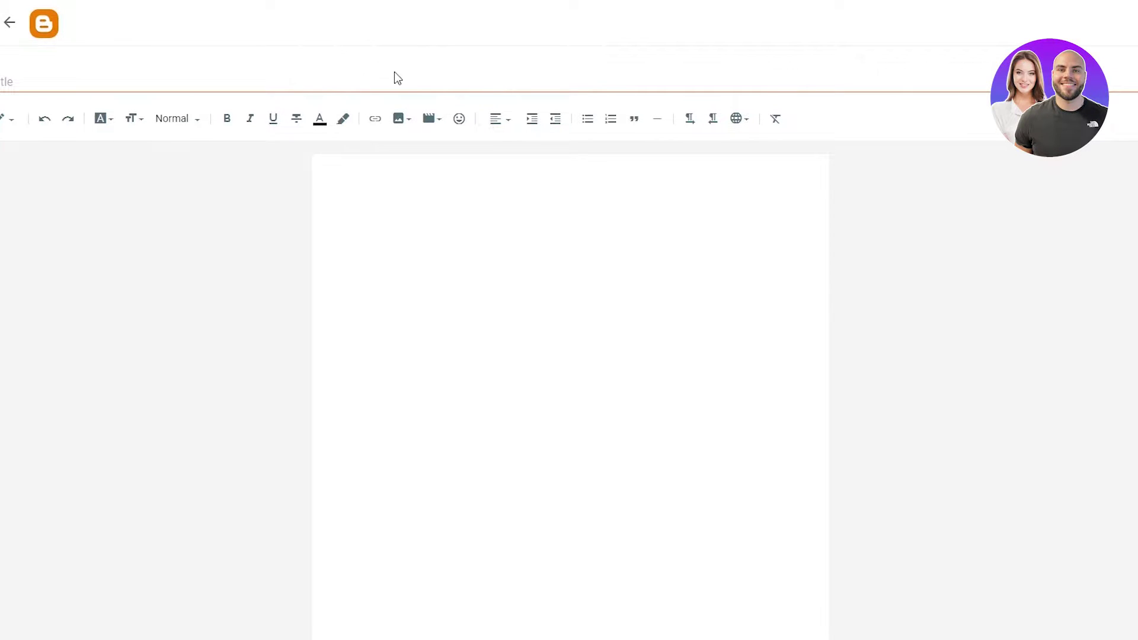
{"action": "left_click", "coordinate": [367, 78]}
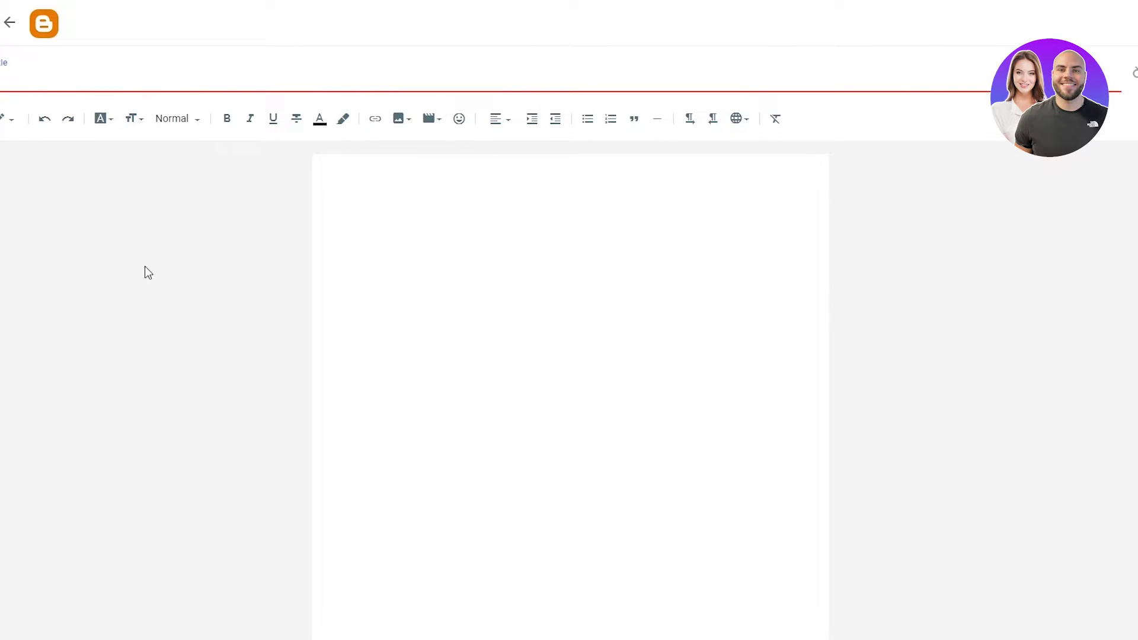
{"action": "type", "text": "First test "}
{"action": "type", "text": "po"}
{"action": "key", "text": "BackSpace"}
{"action": "type", "text": "ost"}
{"action": "left_click", "coordinate": [424, 249]}
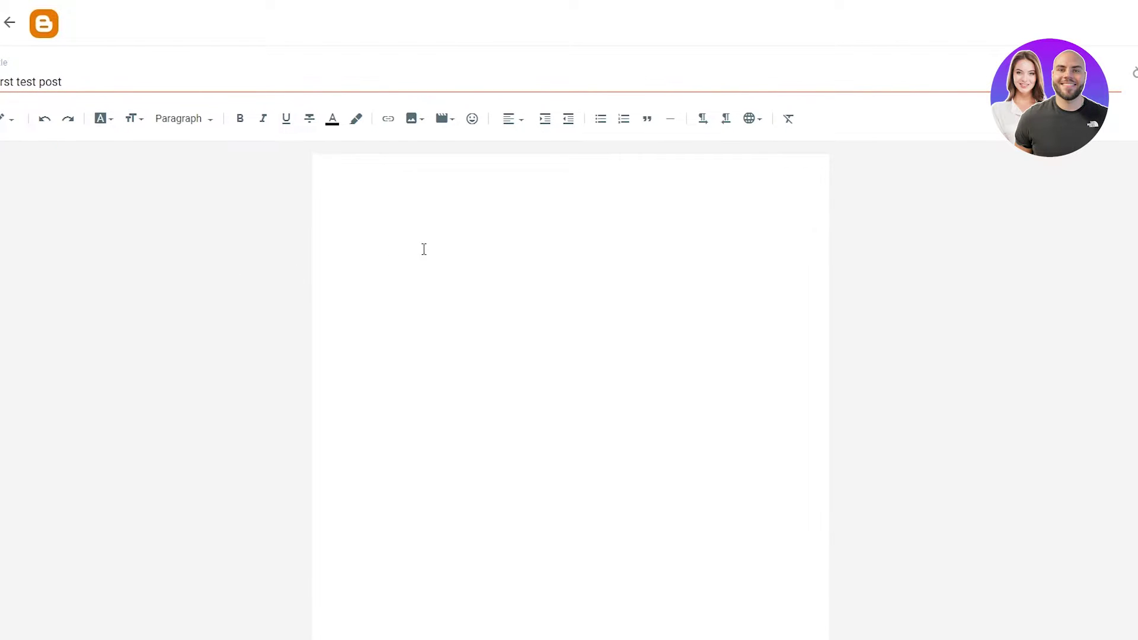
{"action": "type", "text": "Hey this is my first test post i am so excited"}
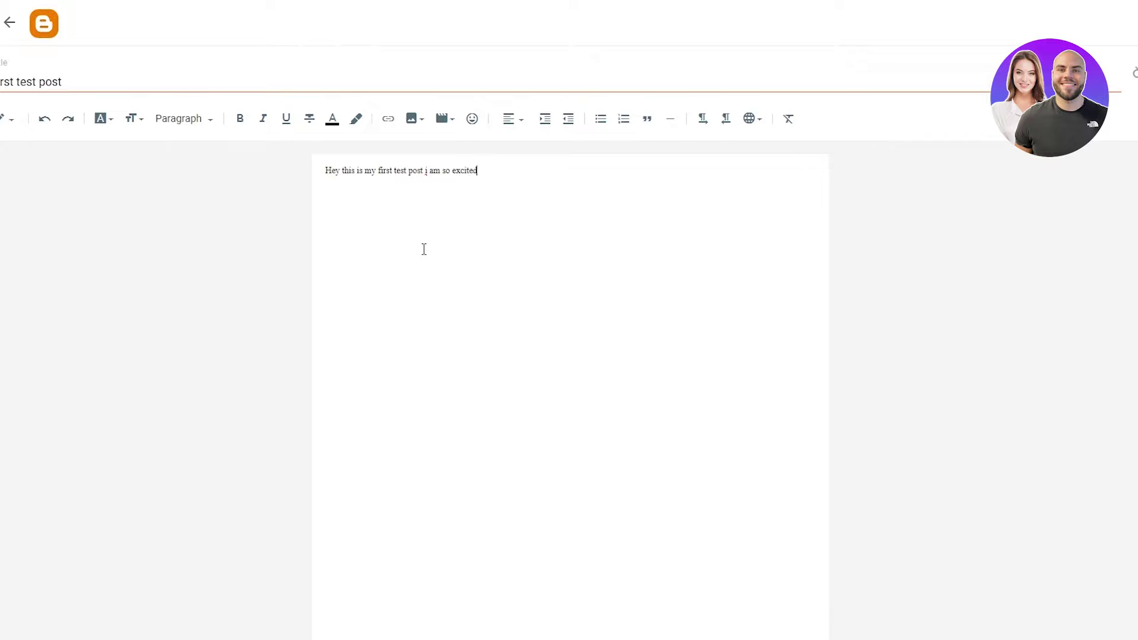
{"action": "type", "text": "!!!"}
- Make the sentence bold, italic and underlined, coloured cyan with a near-black highlight
{"action": "left_click_drag", "start_coordinate": [512, 171], "coordinate": [304, 179]}
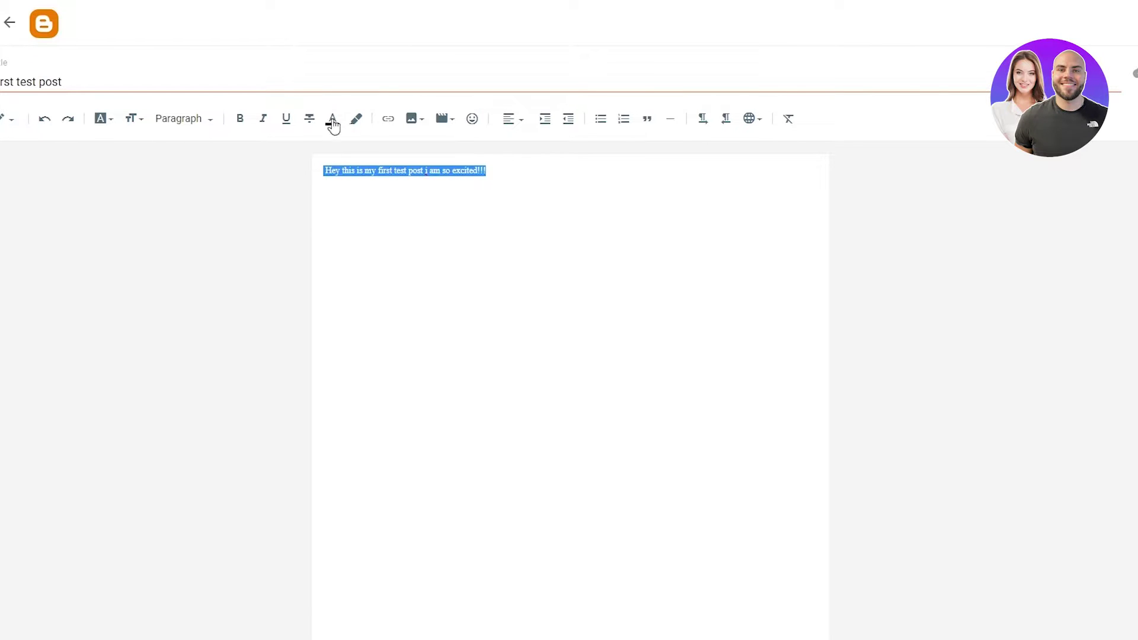
{"action": "left_click", "coordinate": [240, 122]}
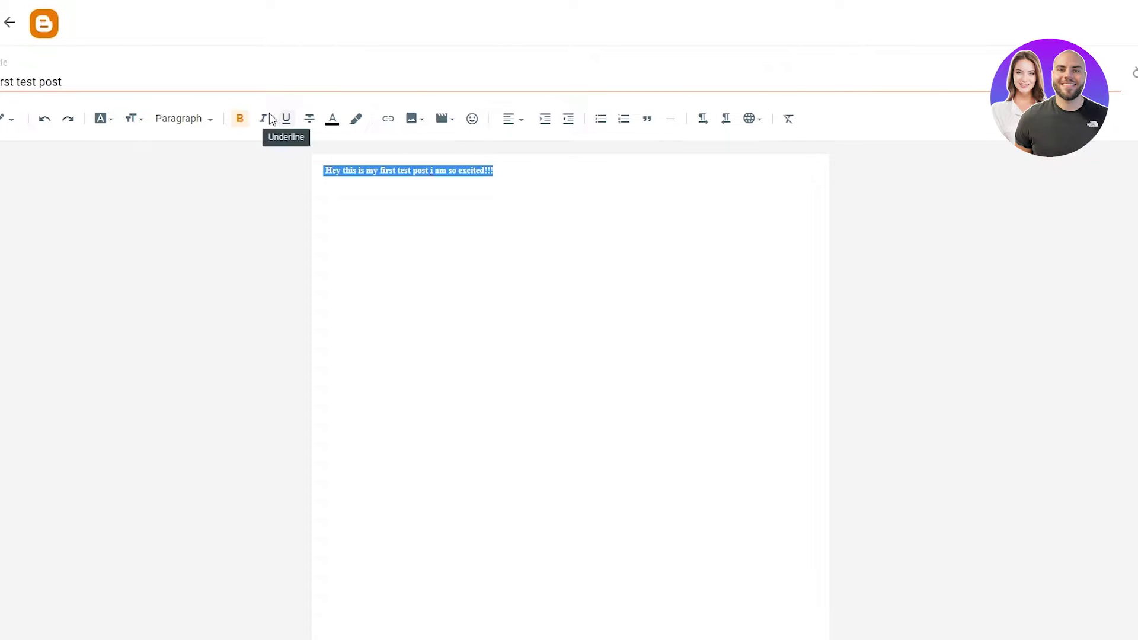
{"action": "left_click", "coordinate": [264, 119]}
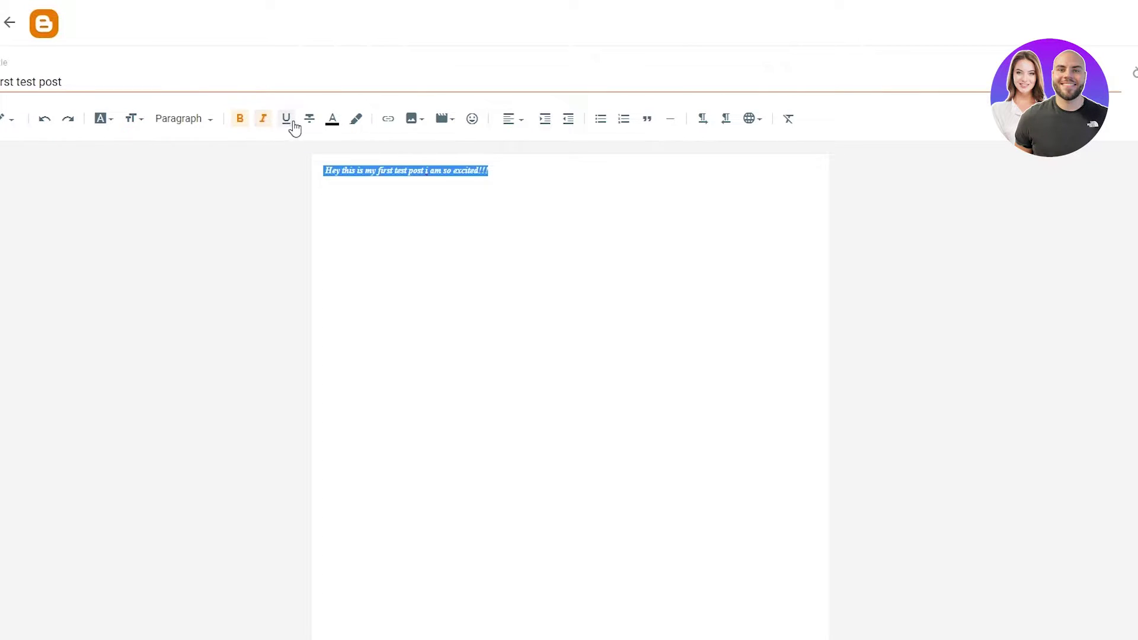
{"action": "left_click", "coordinate": [288, 123]}
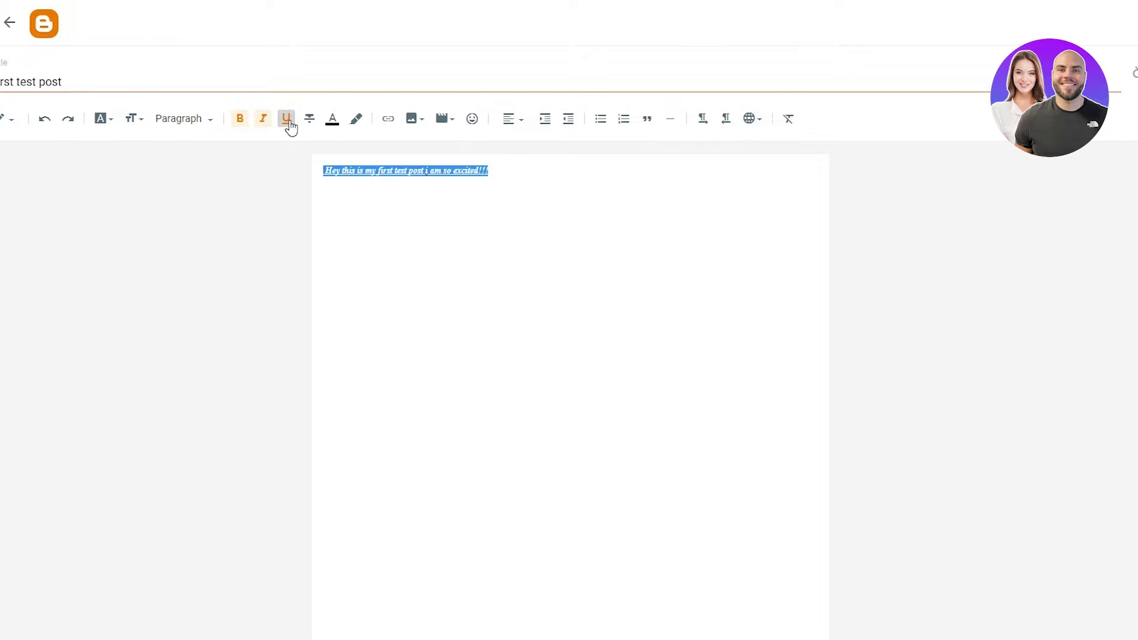
{"action": "left_click", "coordinate": [339, 128]}
{"action": "left_click", "coordinate": [693, 227]}
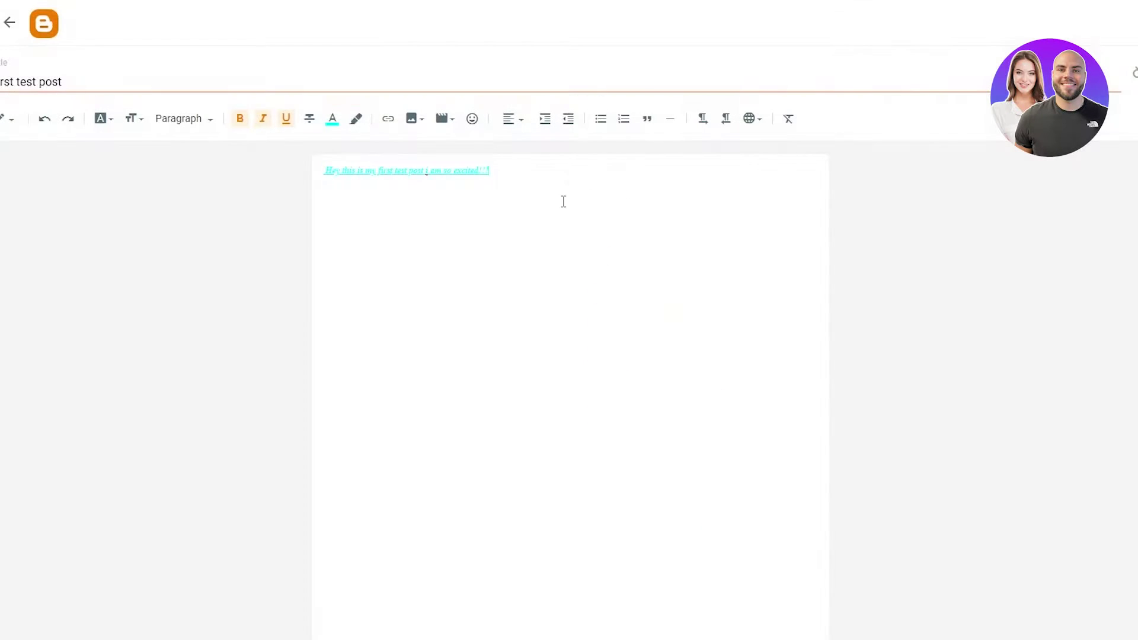
{"action": "left_click", "coordinate": [355, 119]}
{"action": "left_click", "coordinate": [601, 196]}
- Give the opening sentence a black background
{"action": "left_click_drag", "start_coordinate": [526, 168], "coordinate": [264, 178]}
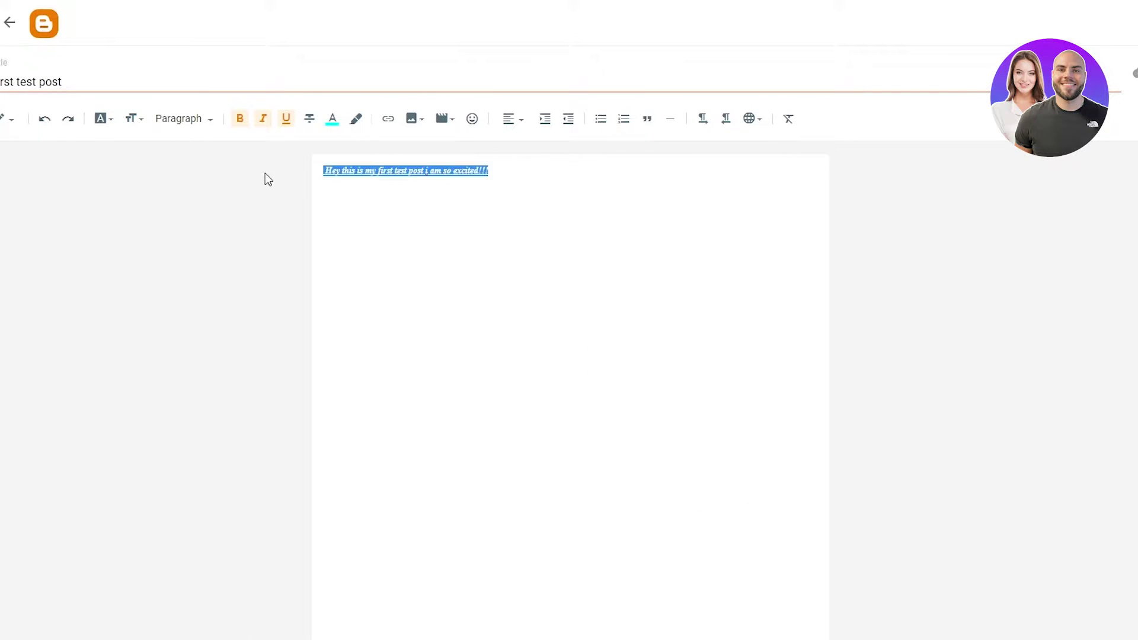
{"action": "left_click", "coordinate": [356, 121]}
{"action": "left_click", "coordinate": [596, 201]}
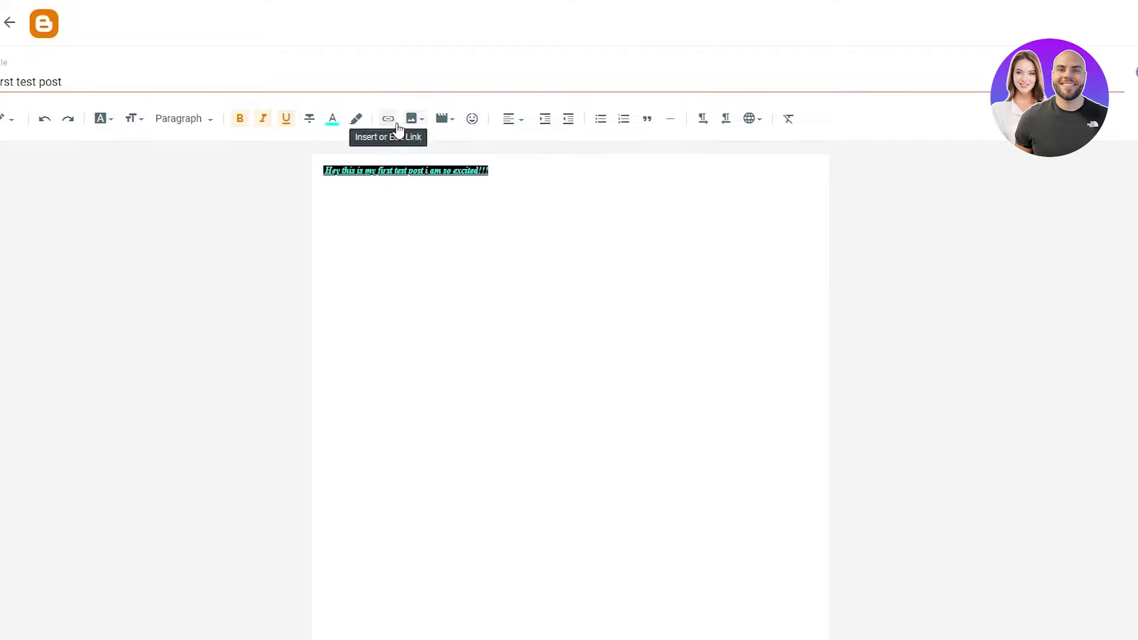
{"action": "left_click", "coordinate": [186, 125]}
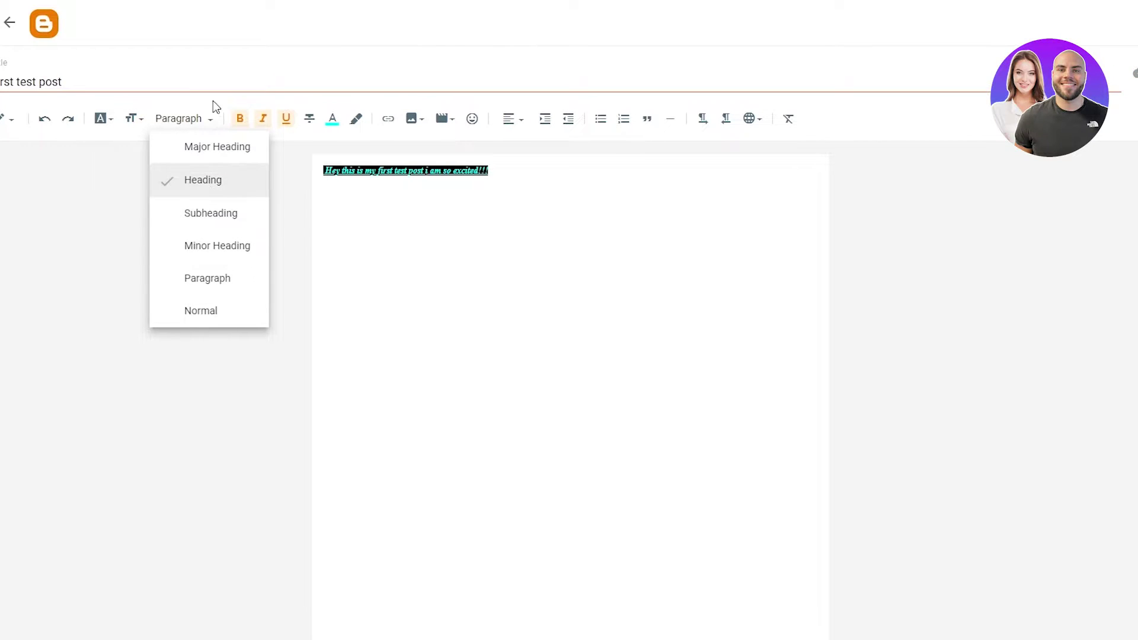
{"action": "left_click", "coordinate": [207, 119]}
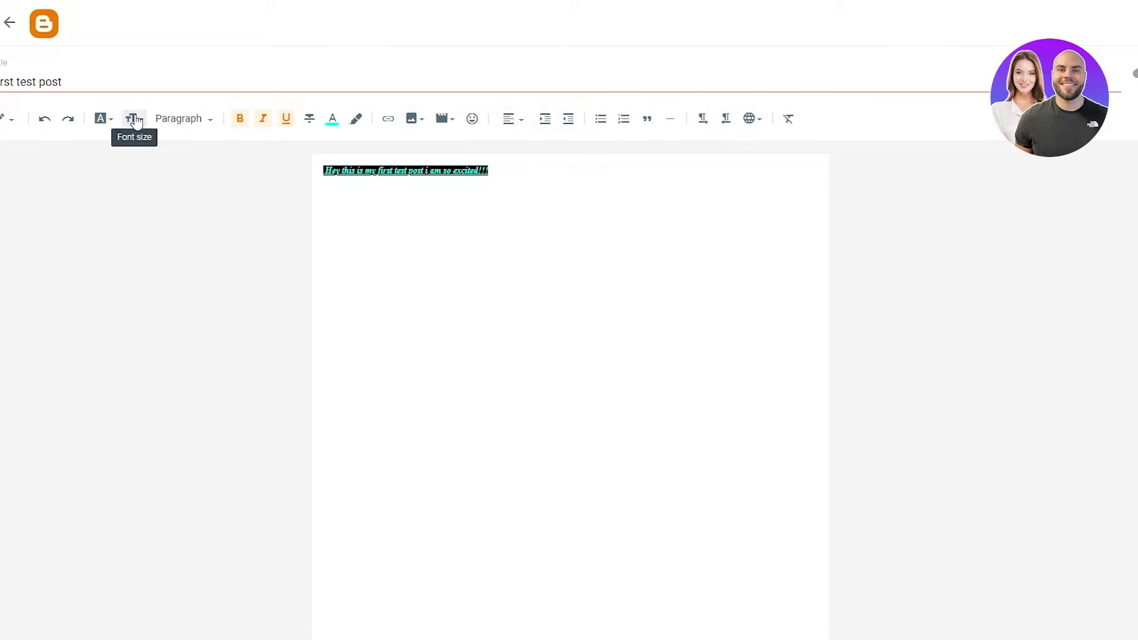
- Set the opening sentence to the Large text size
{"action": "left_click", "coordinate": [134, 119]}
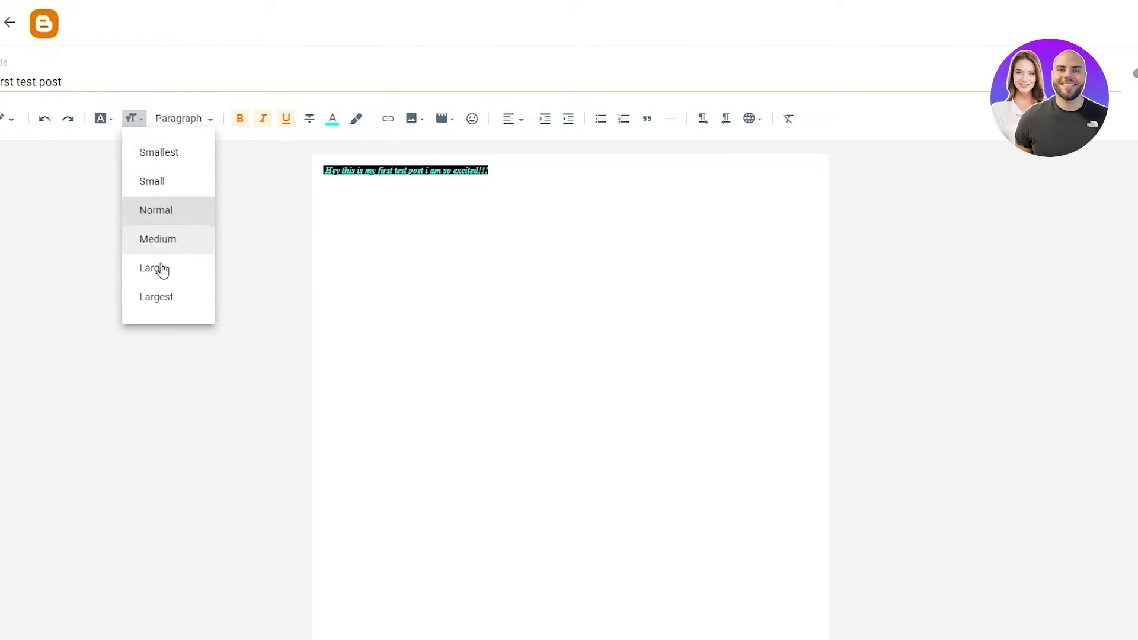
{"action": "left_click", "coordinate": [158, 274]}
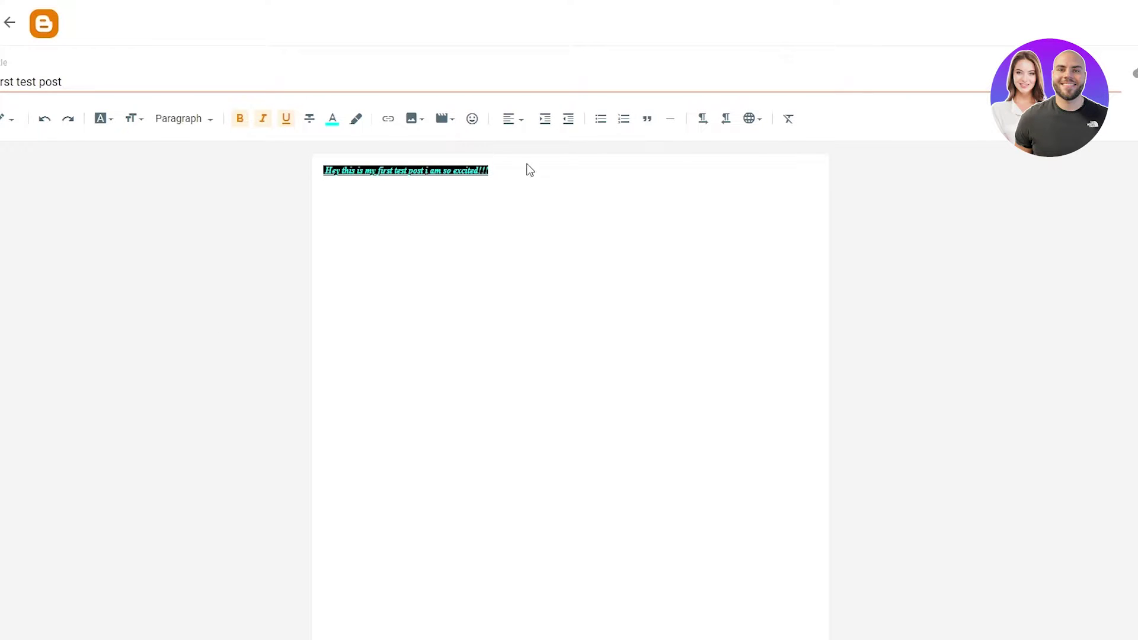
{"action": "left_click_drag", "start_coordinate": [529, 170], "coordinate": [279, 193]}
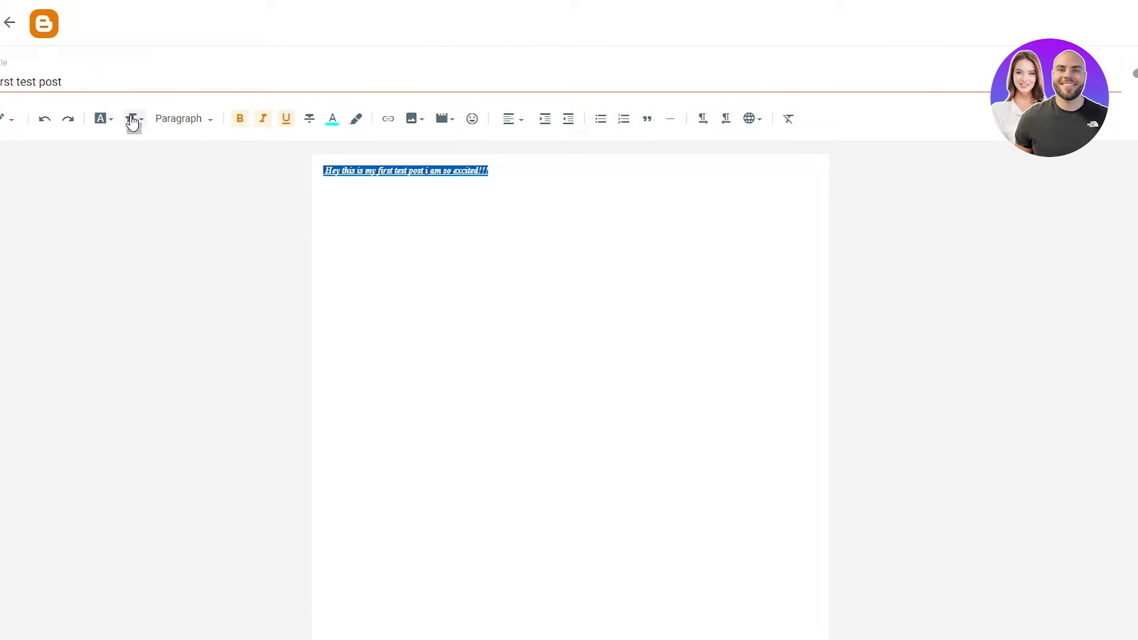
{"action": "left_click", "coordinate": [131, 119]}
{"action": "left_click", "coordinate": [159, 274]}
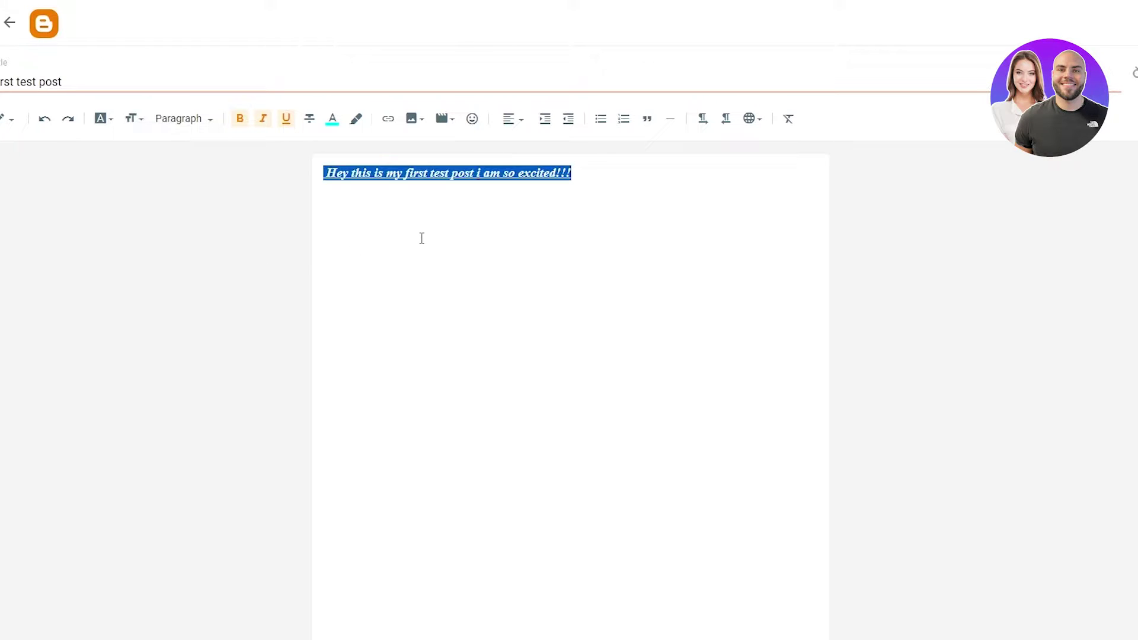
{"action": "left_click", "coordinate": [424, 237]}
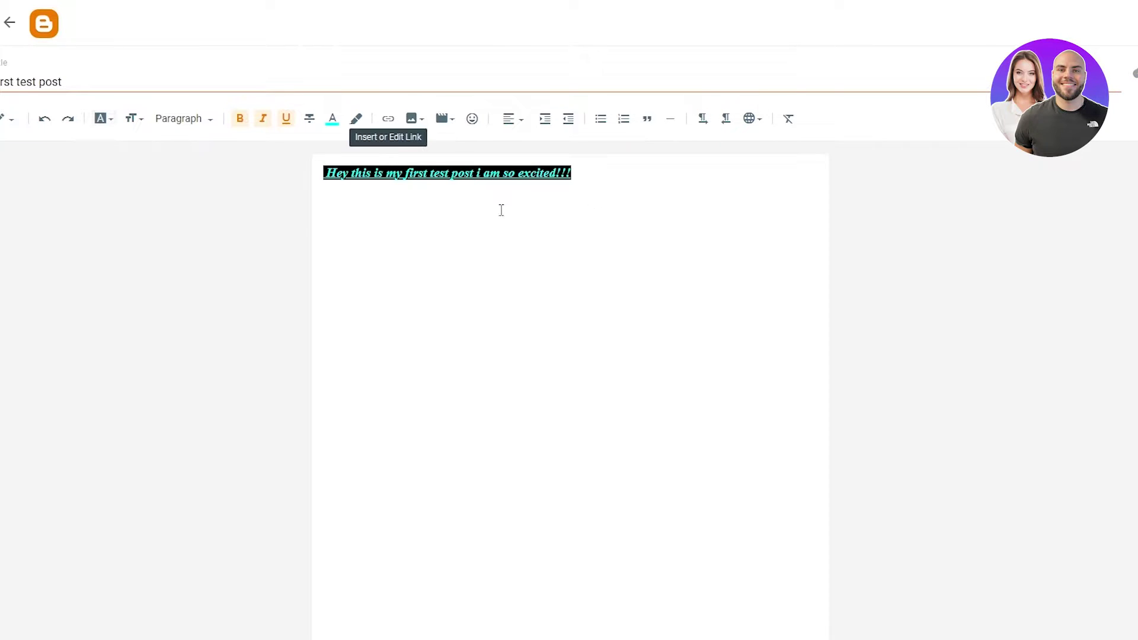
- Keep the editor in compose view rather than HTML view
{"action": "left_click", "coordinate": [7, 119]}
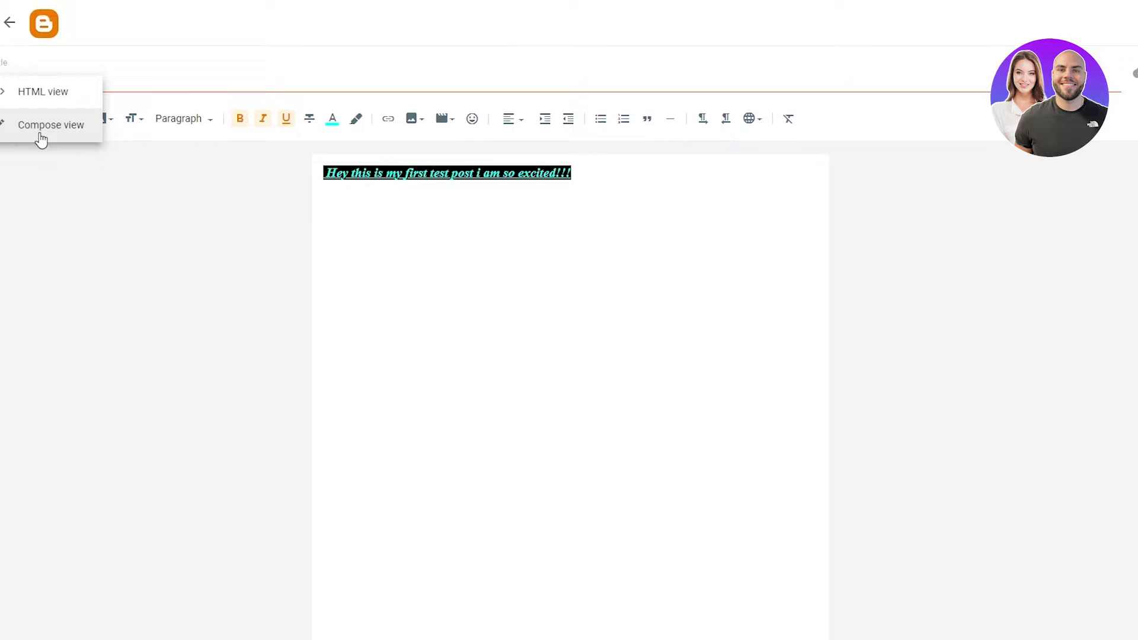
{"action": "left_click", "coordinate": [41, 138]}
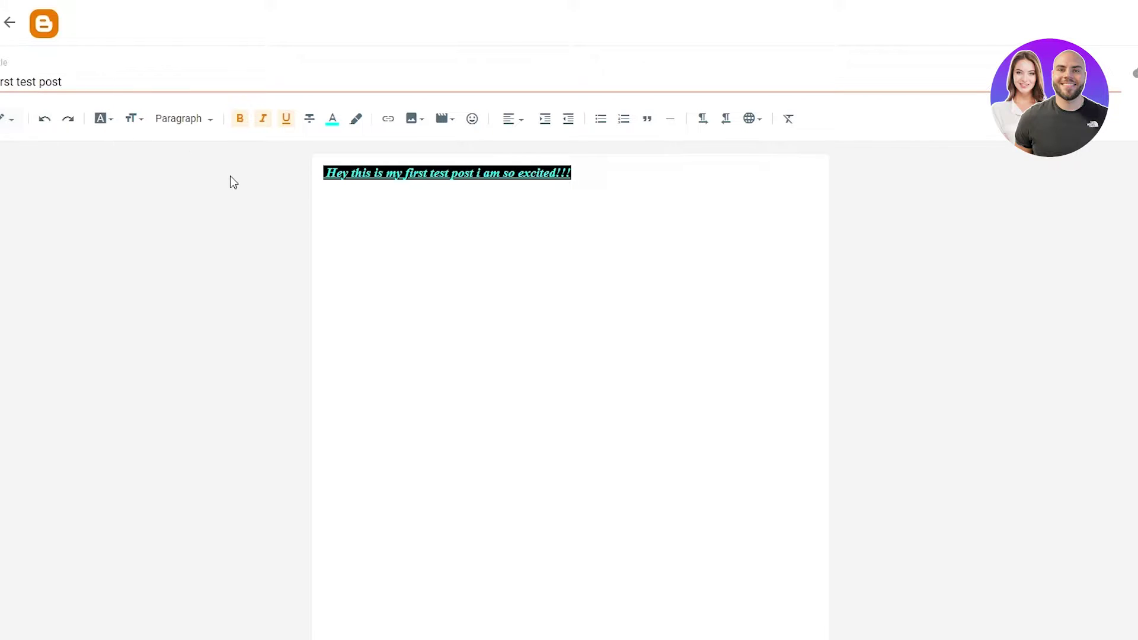
{"action": "right_click", "coordinate": [312, 125]}
{"action": "left_click", "coordinate": [597, 219]}
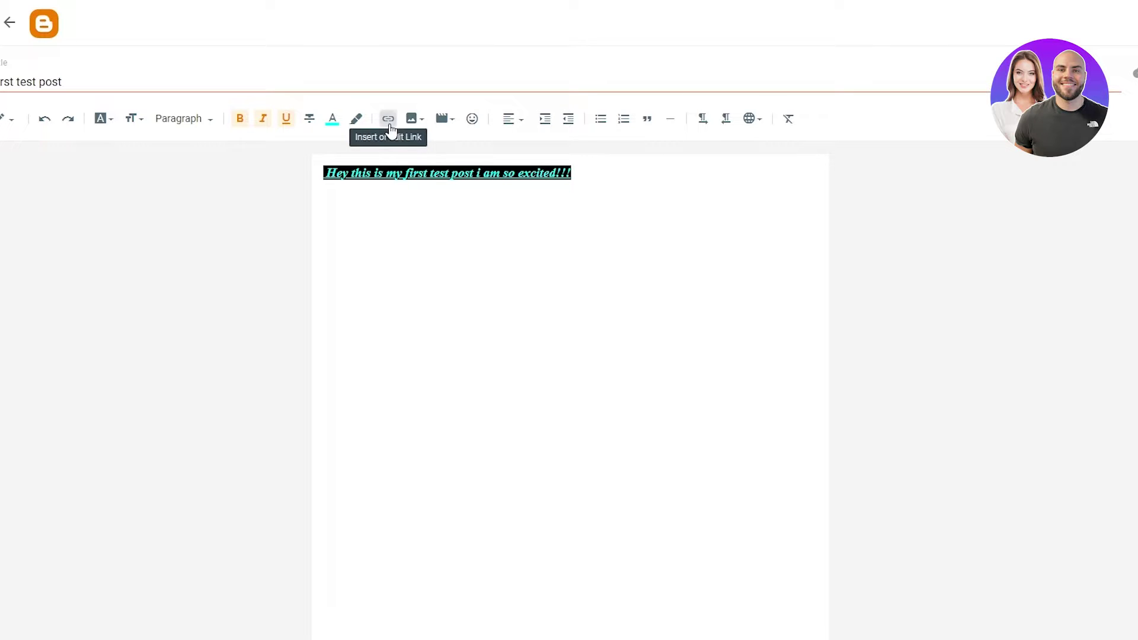
- Insert a 'LINK' link to youtube.com opening in a new window, then start a new line
{"action": "left_click", "coordinate": [389, 125]}
{"action": "left_click", "coordinate": [655, 276]}
{"action": "type", "text": "LINK"}
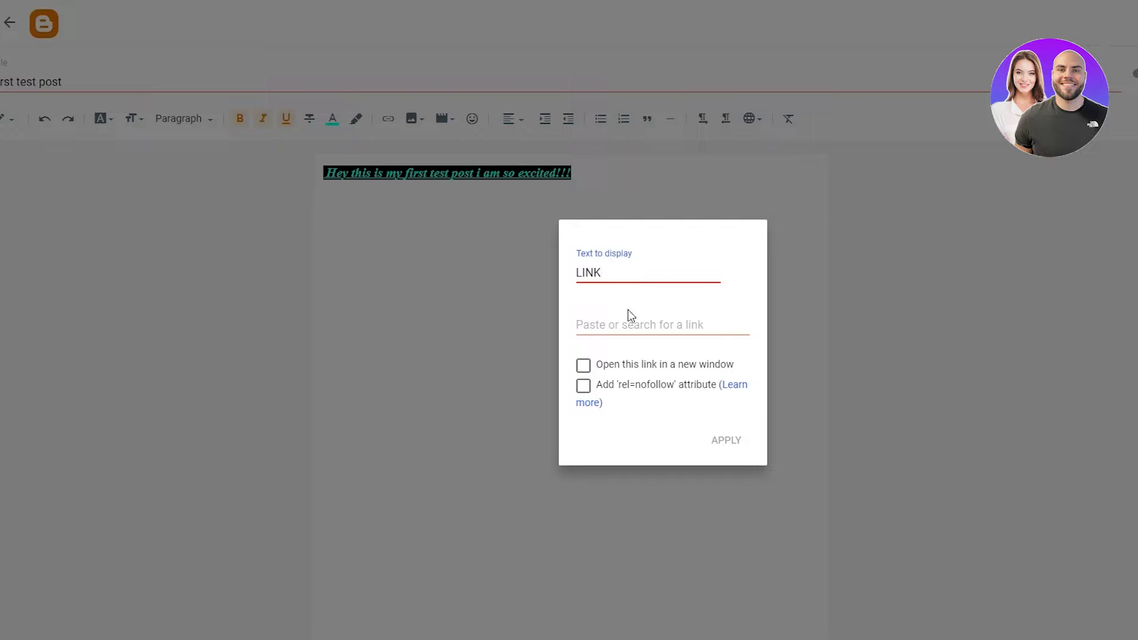
{"action": "left_click", "coordinate": [617, 326]}
{"action": "type", "text": "youtu"}
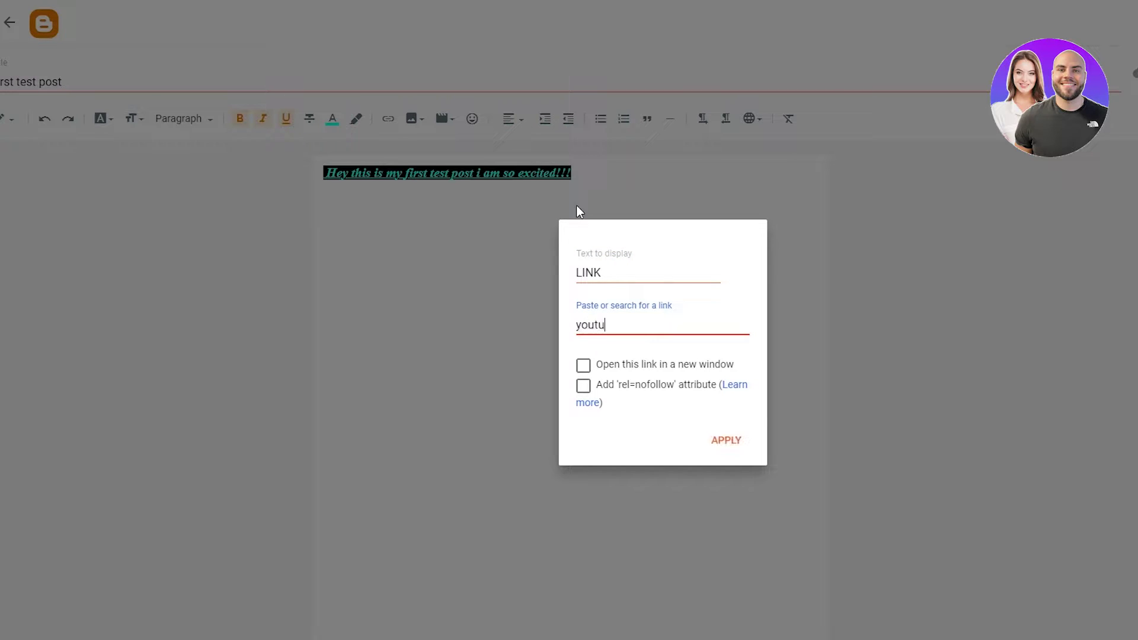
{"action": "type", "text": "be.com"}
{"action": "left_click", "coordinate": [586, 371]}
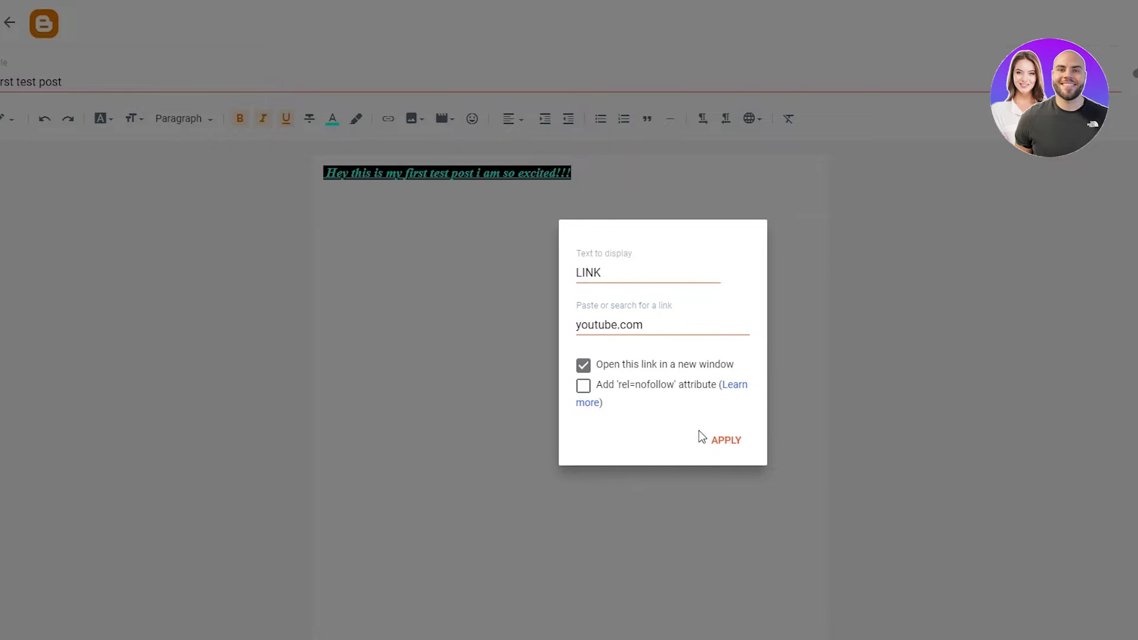
{"action": "left_click", "coordinate": [714, 440]}
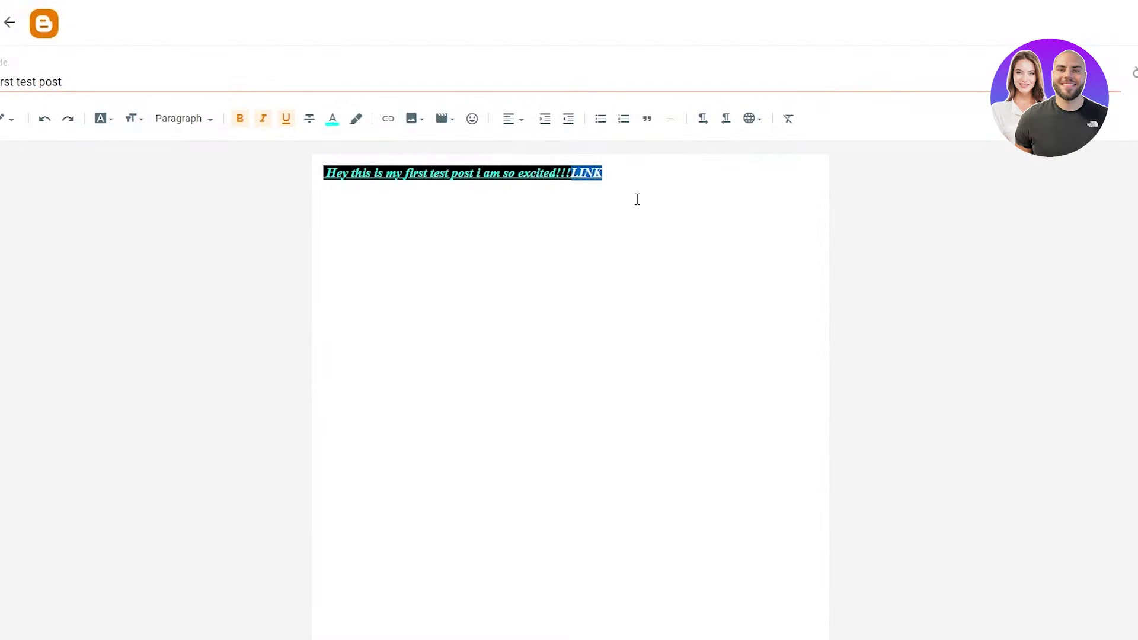
{"action": "left_click", "coordinate": [587, 173]}
{"action": "left_click", "coordinate": [678, 166]}
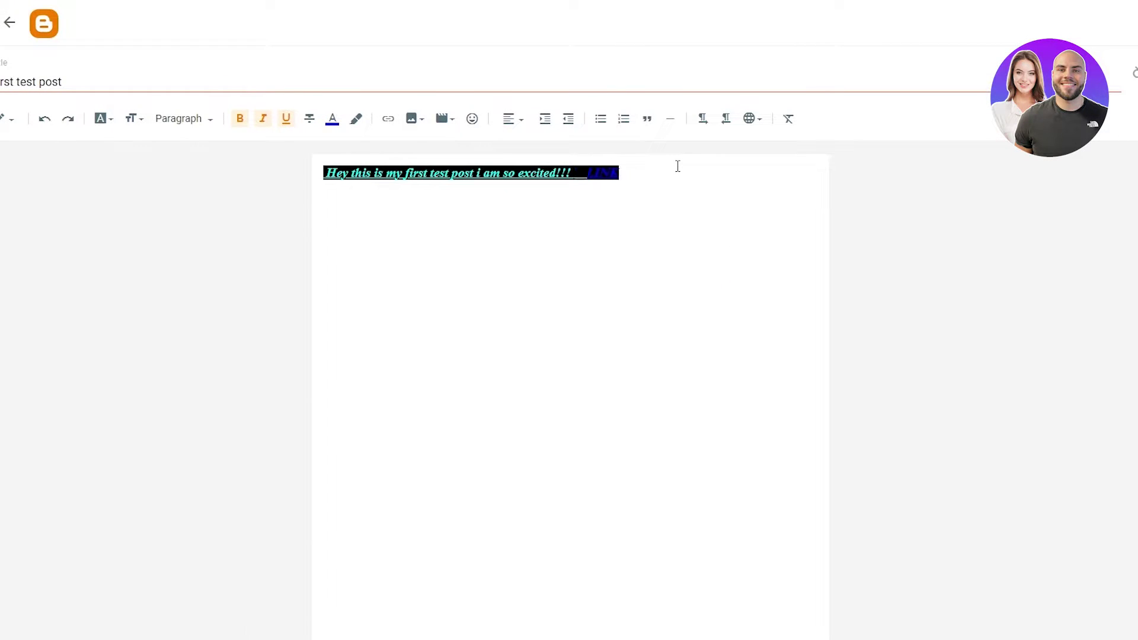
{"action": "key", "text": "Return"}
{"action": "key", "text": "Return"}
{"action": "key", "text": "Return"}
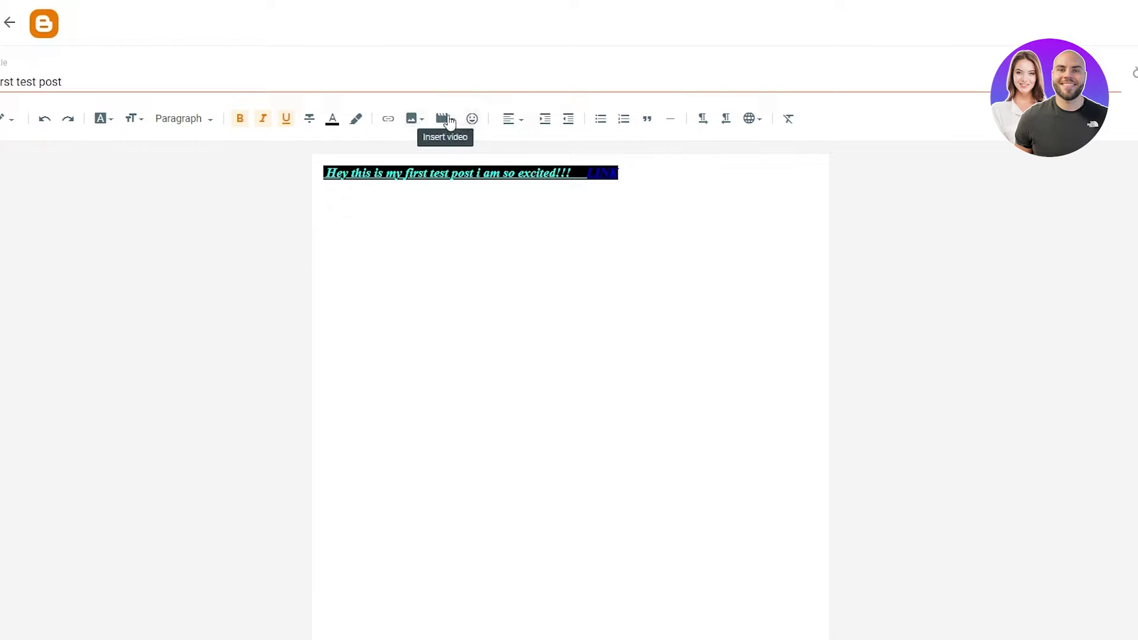
- Upload the popcorn JPG photo from Downloads into the post below the text
{"action": "left_click", "coordinate": [416, 123]}
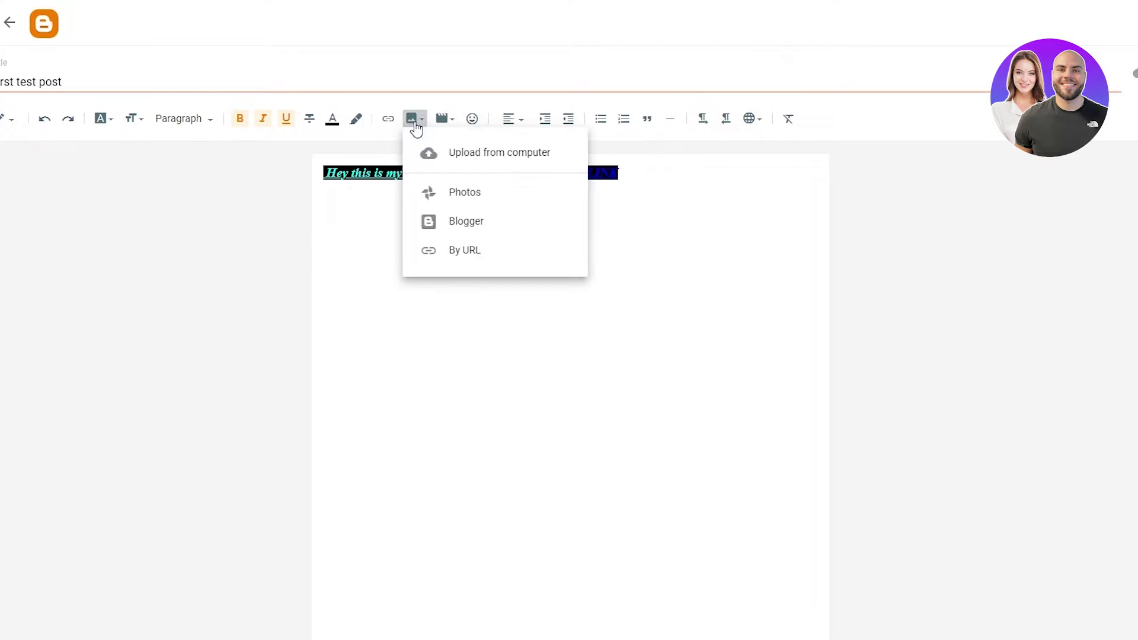
{"action": "left_click", "coordinate": [495, 155]}
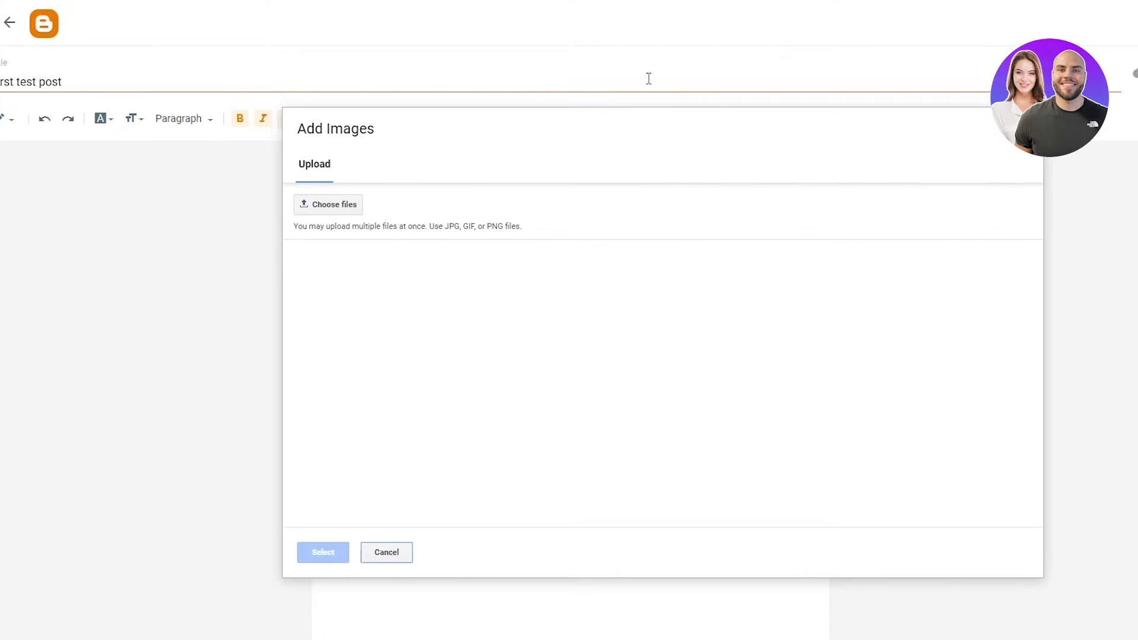
{"action": "left_click", "coordinate": [331, 205]}
{"action": "scroll", "coordinate": [63, 83], "scroll_direction": "down", "scroll_amount": 3}
{"action": "left_click", "coordinate": [33, 160]}
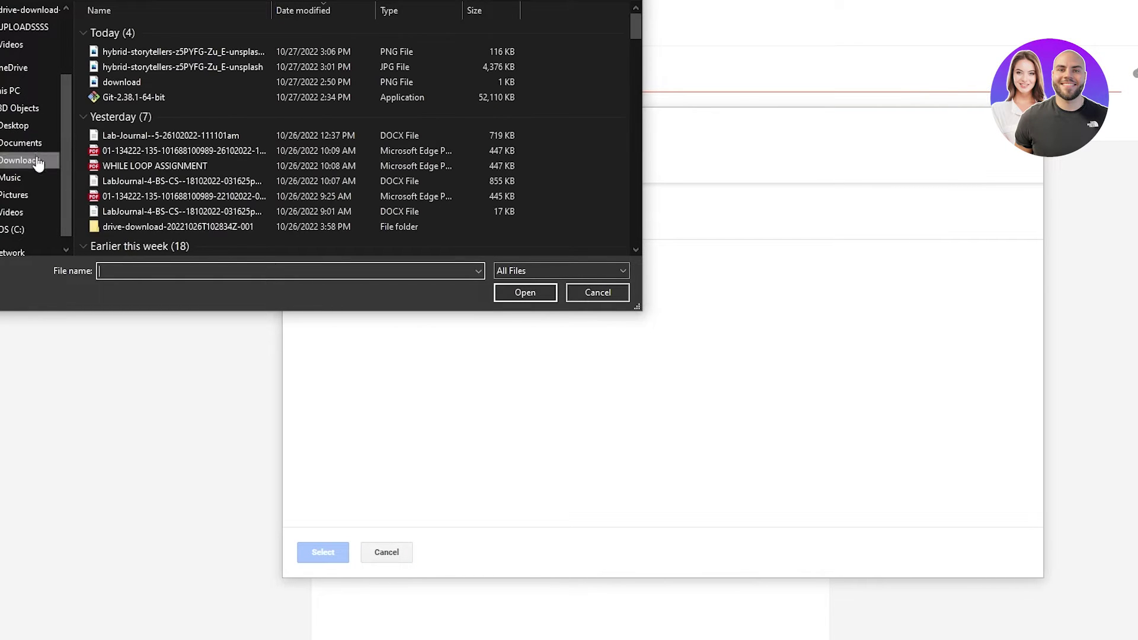
{"action": "double_click", "coordinate": [201, 67]}
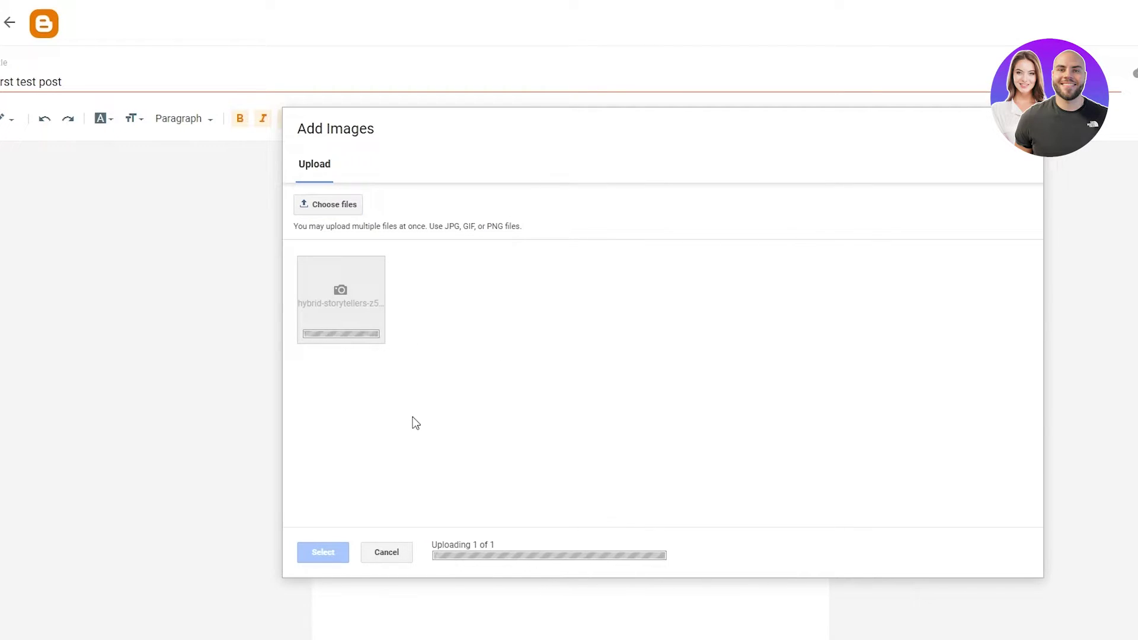
{"action": "left_click", "coordinate": [329, 553]}
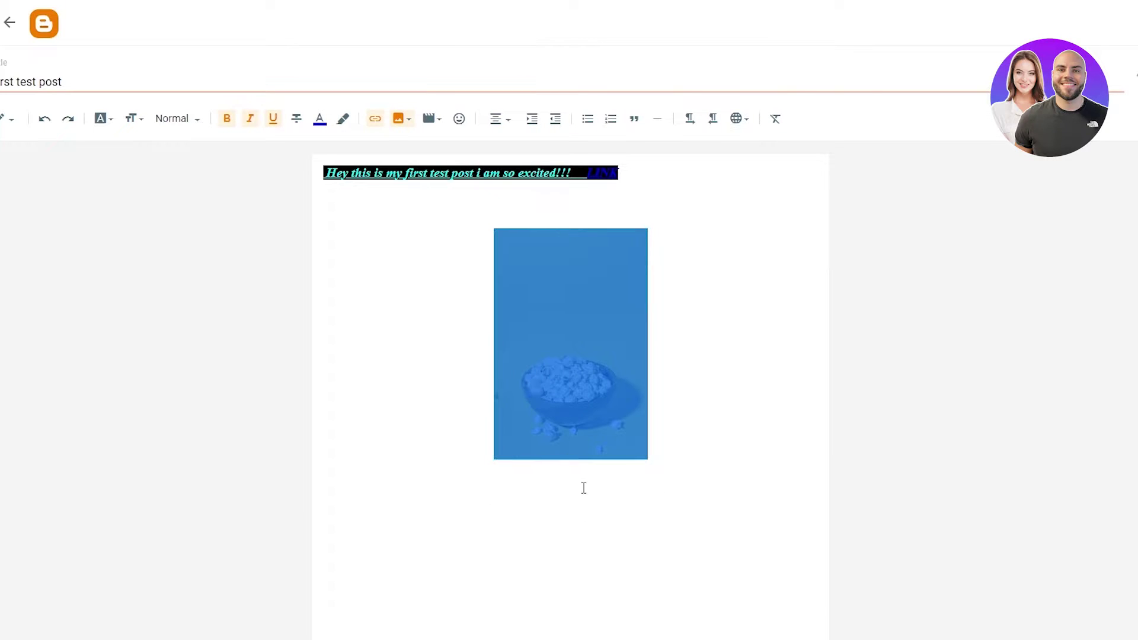
{"action": "left_click", "coordinate": [642, 457]}
{"action": "left_click_drag", "start_coordinate": [647, 460], "coordinate": [734, 525]}
{"action": "left_click", "coordinate": [717, 361]}
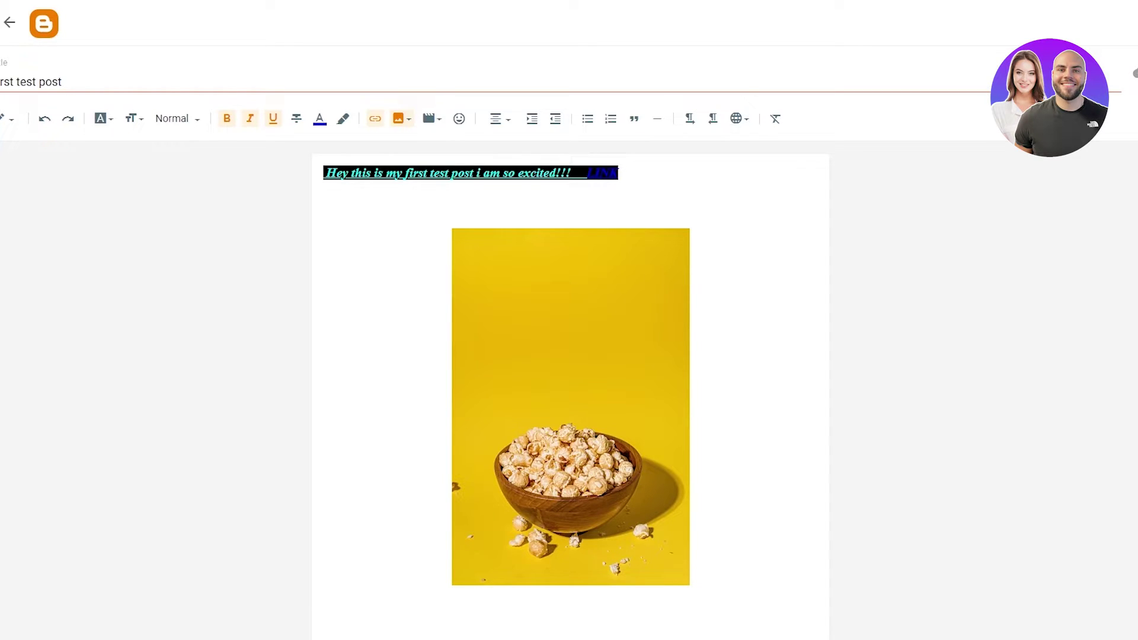
- Preview 'First test post', then publish it and confirm
{"action": "left_click", "coordinate": [629, 190]}
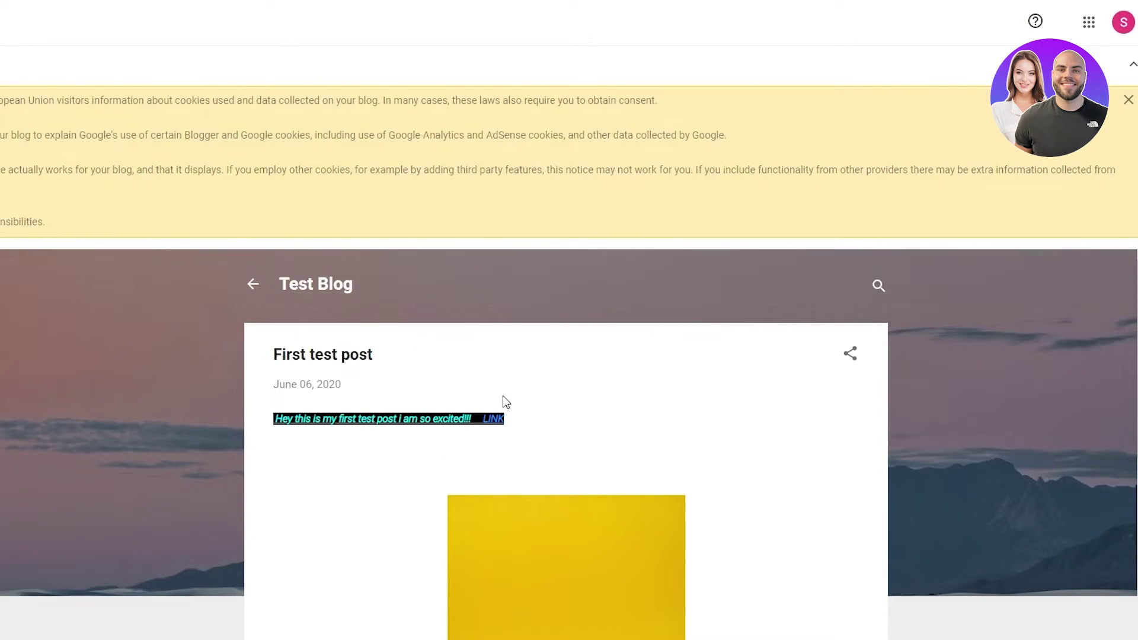
{"action": "scroll", "coordinate": [486, 409], "scroll_direction": "down", "scroll_amount": 4}
{"action": "scroll", "coordinate": [460, 415], "scroll_direction": "up", "scroll_amount": 3}
{"action": "scroll", "coordinate": [417, 362], "scroll_direction": "down", "scroll_amount": 5}
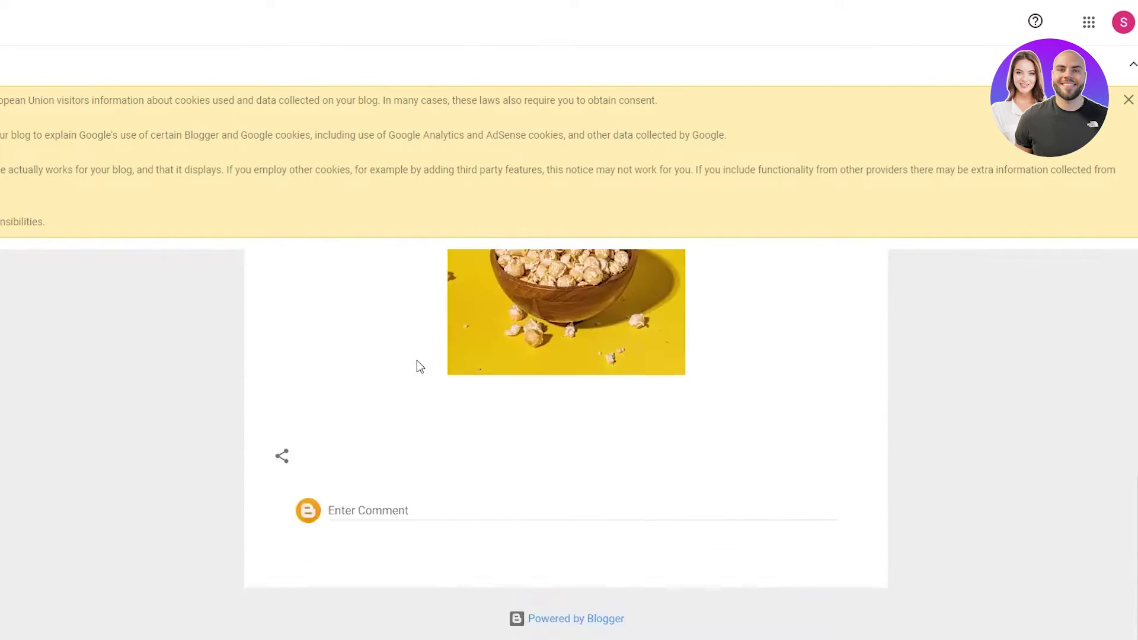
{"action": "scroll", "coordinate": [417, 362], "scroll_direction": "up", "scroll_amount": 6}
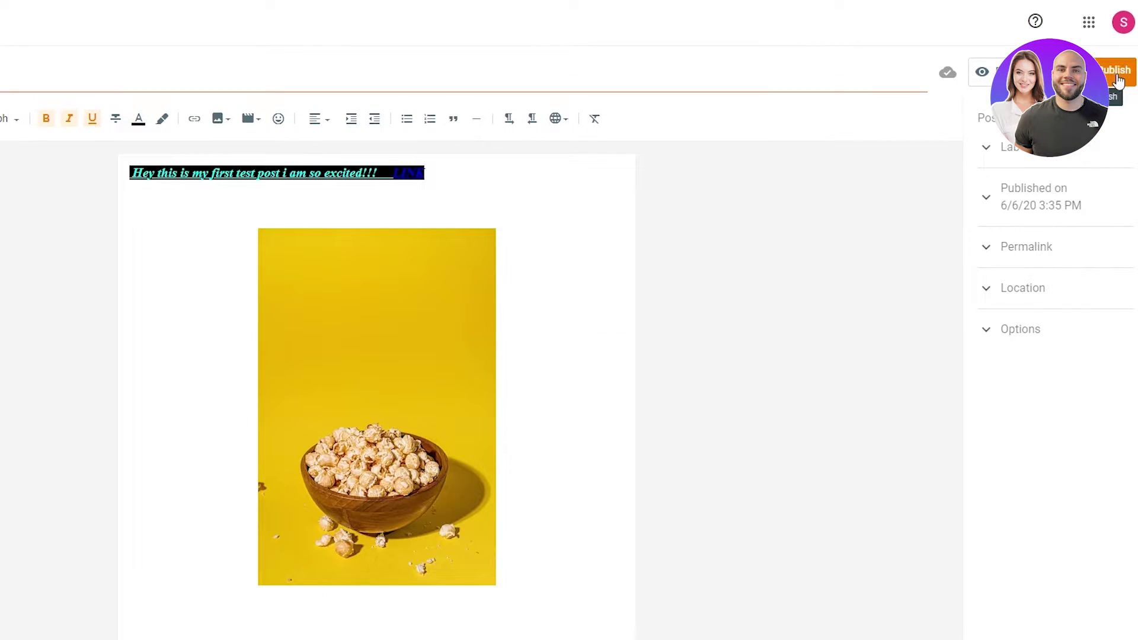
{"action": "left_click", "coordinate": [1119, 77]}
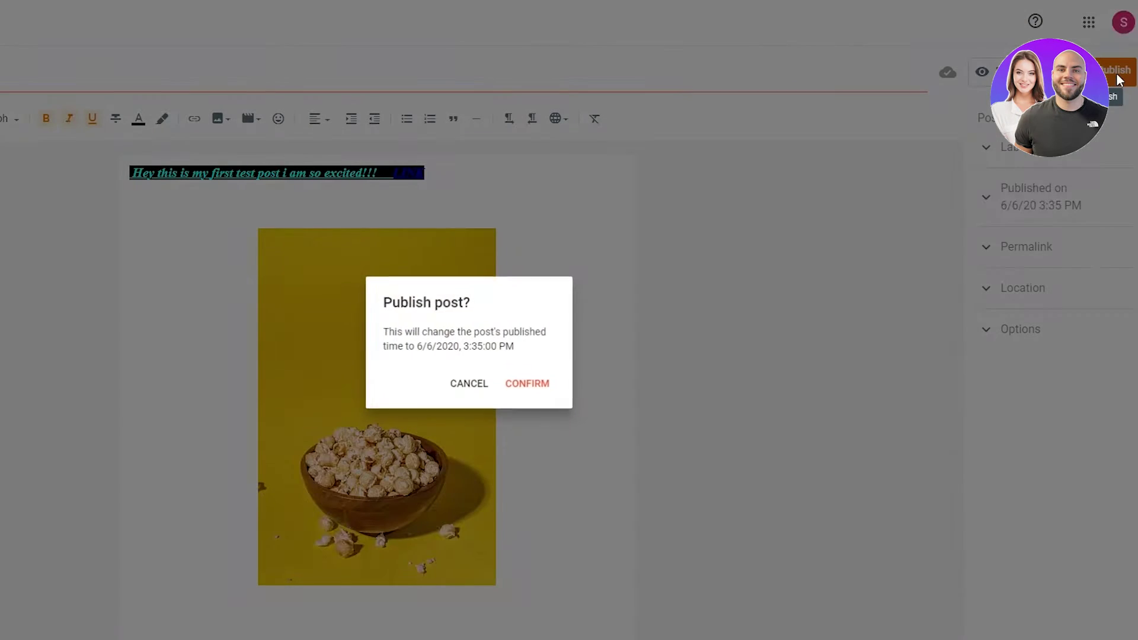
{"action": "left_click", "coordinate": [528, 386]}
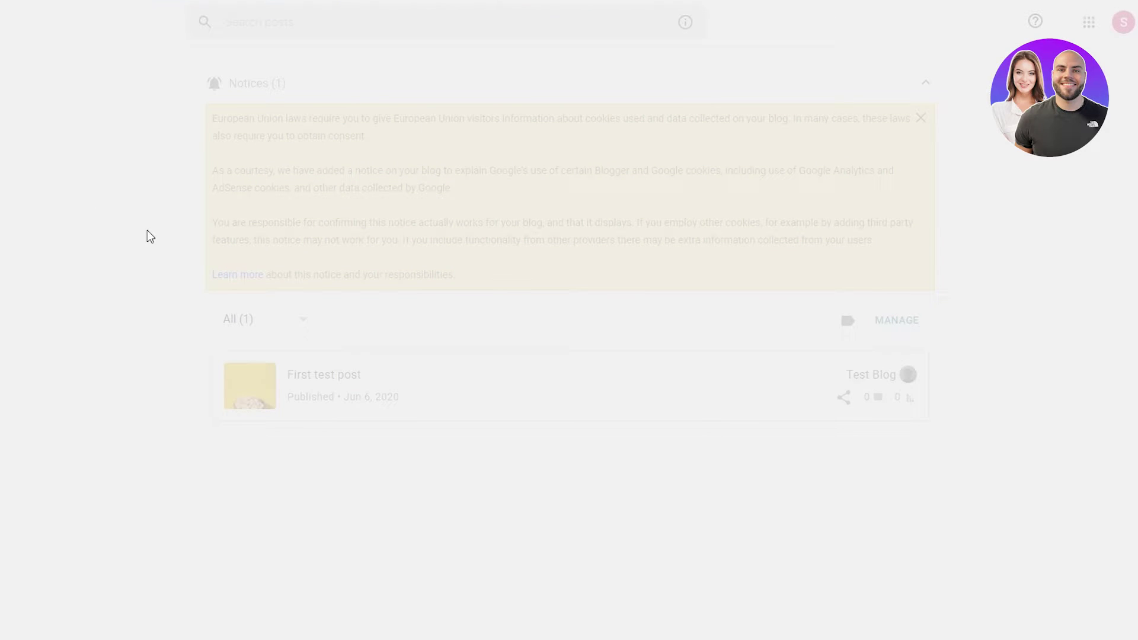
- Scroll through the Stats page, then open Comments, which shows All (0)
{"action": "scroll", "coordinate": [174, 350], "scroll_direction": "down", "scroll_amount": 5}
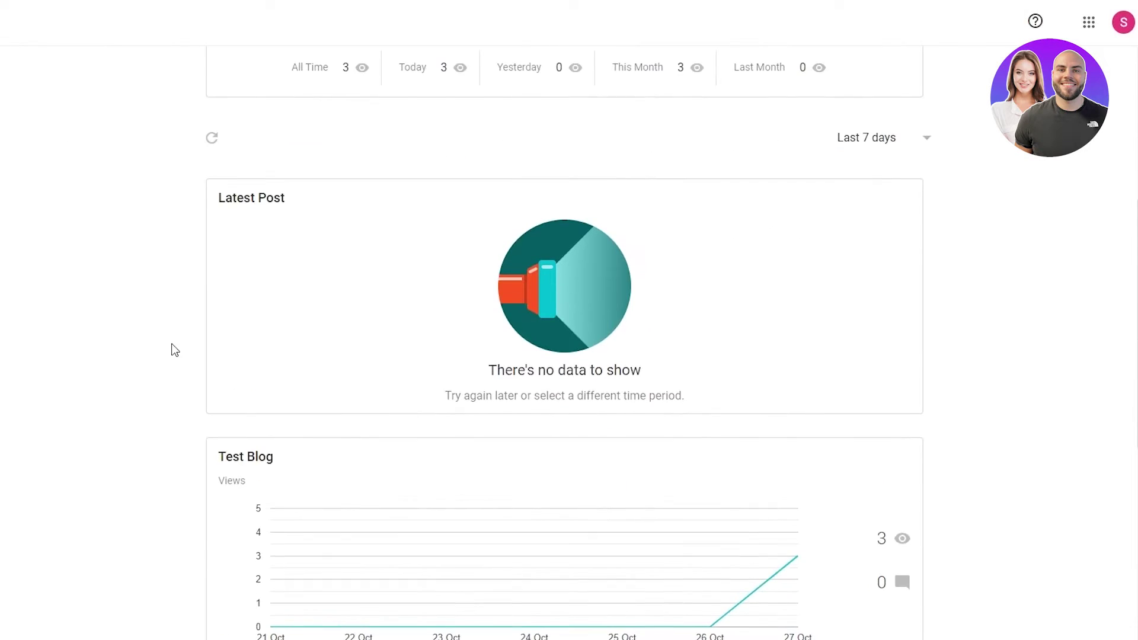
{"action": "scroll", "coordinate": [170, 348], "scroll_direction": "up", "scroll_amount": 5}
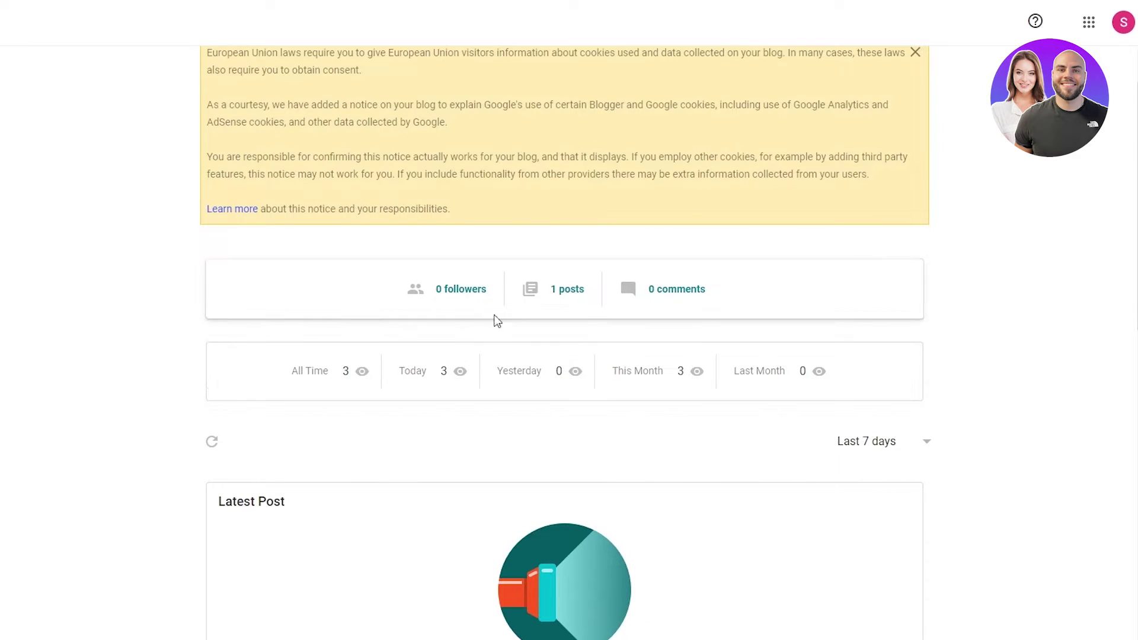
{"action": "scroll", "coordinate": [631, 328], "scroll_direction": "down", "scroll_amount": 7}
{"action": "scroll", "coordinate": [633, 335], "scroll_direction": "down", "scroll_amount": 5}
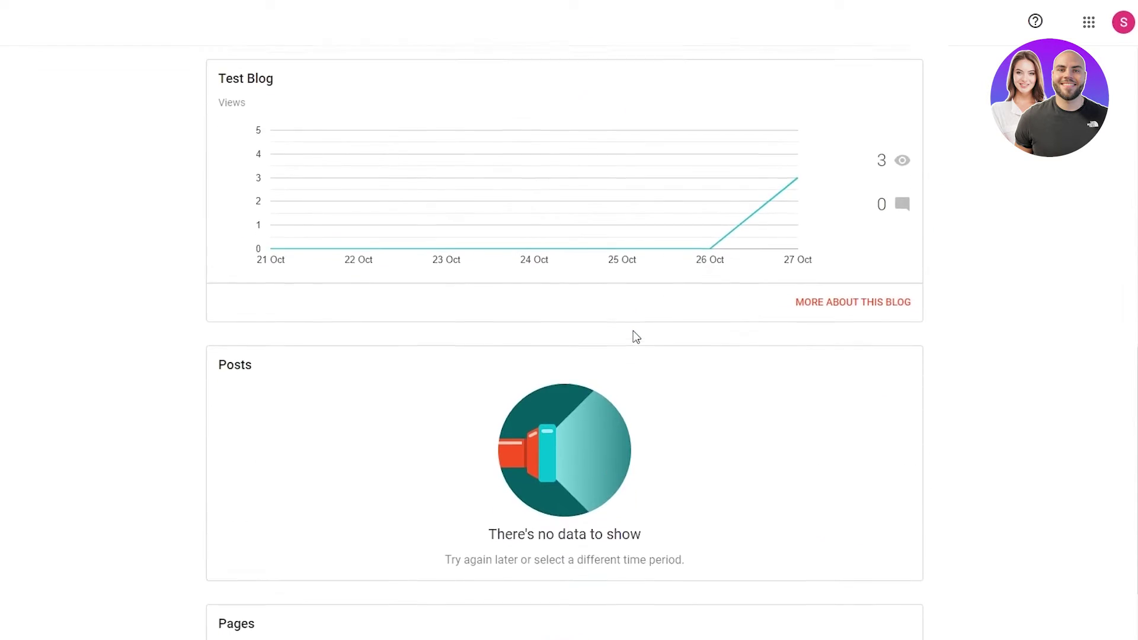
{"action": "scroll", "coordinate": [634, 332], "scroll_direction": "up", "scroll_amount": 7}
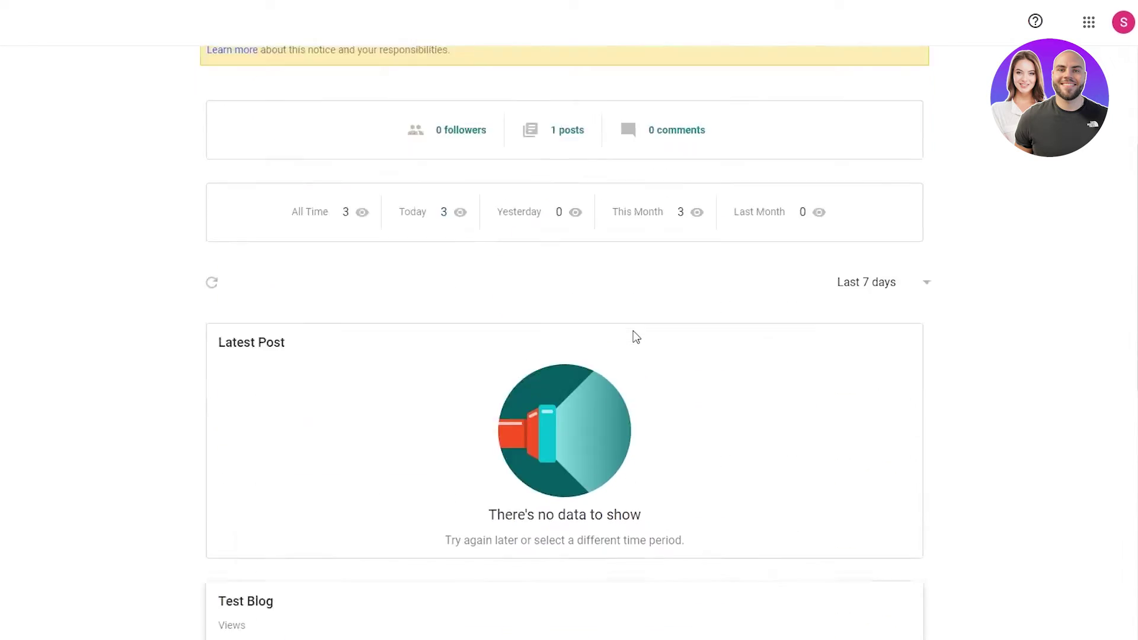
{"action": "scroll", "coordinate": [634, 331], "scroll_direction": "up", "scroll_amount": 6}
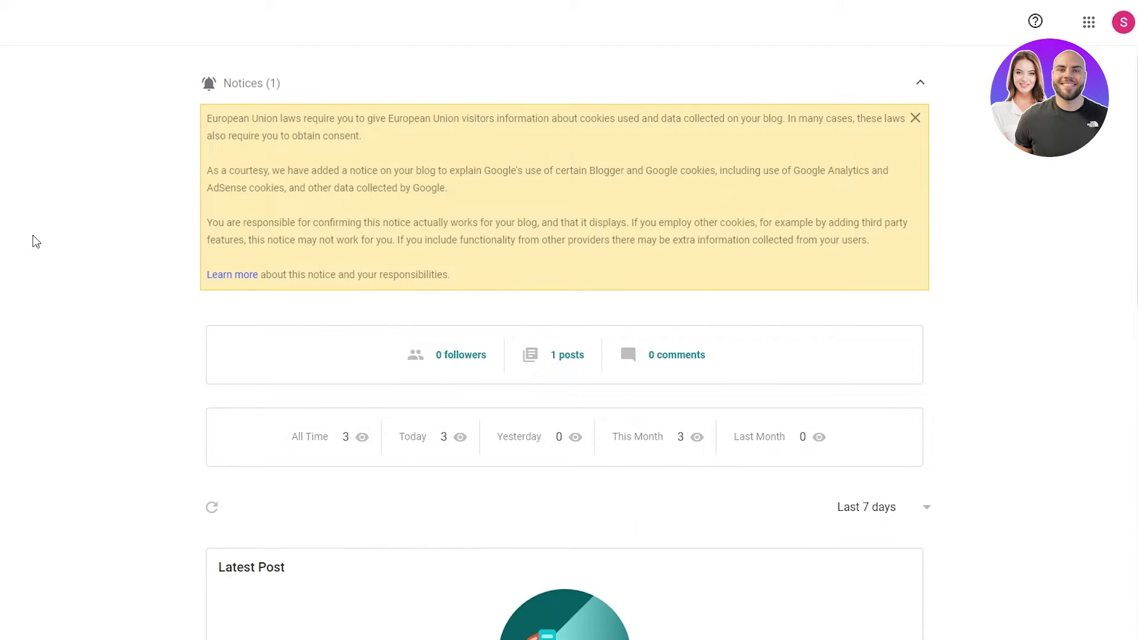
{"action": "left_click", "coordinate": [60, 233]}
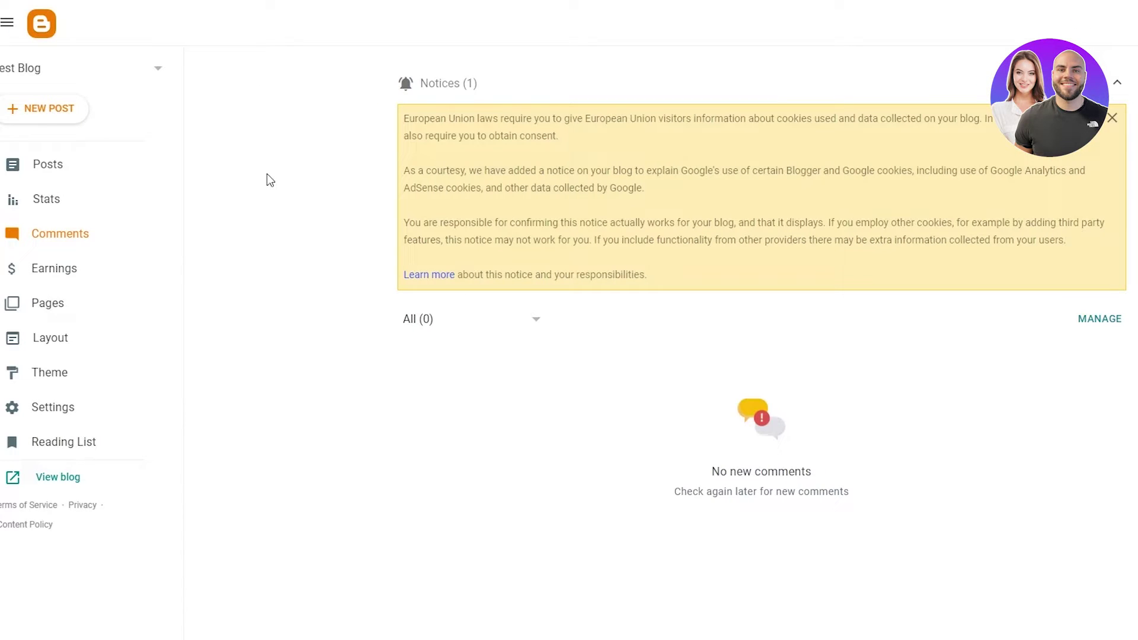
- View the Earnings page's AdSense info, then open Pages, which shows All (0)
{"action": "left_click", "coordinate": [106, 274]}
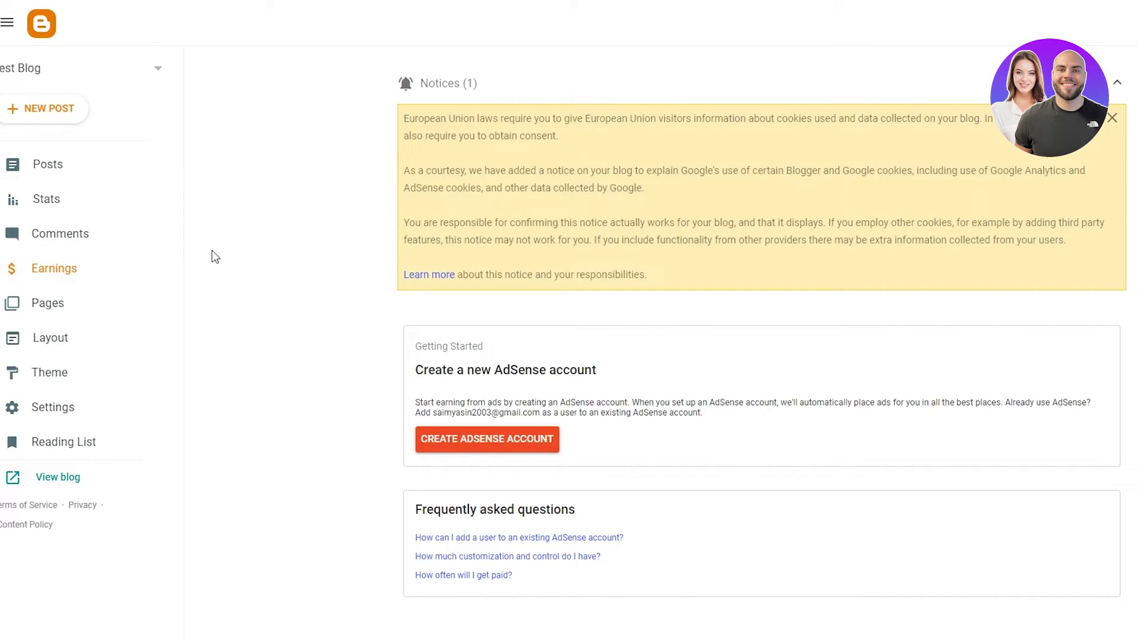
{"action": "left_click", "coordinate": [119, 306]}
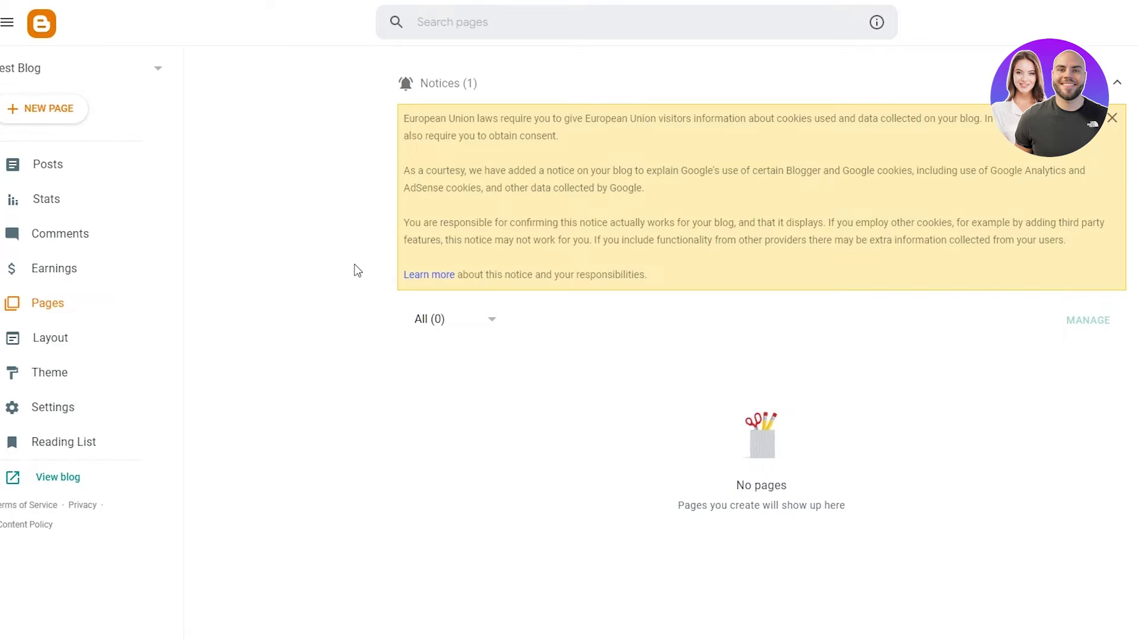
- On the Layout page, hide the Search This Blog gadget and save
{"action": "left_click", "coordinate": [87, 347]}
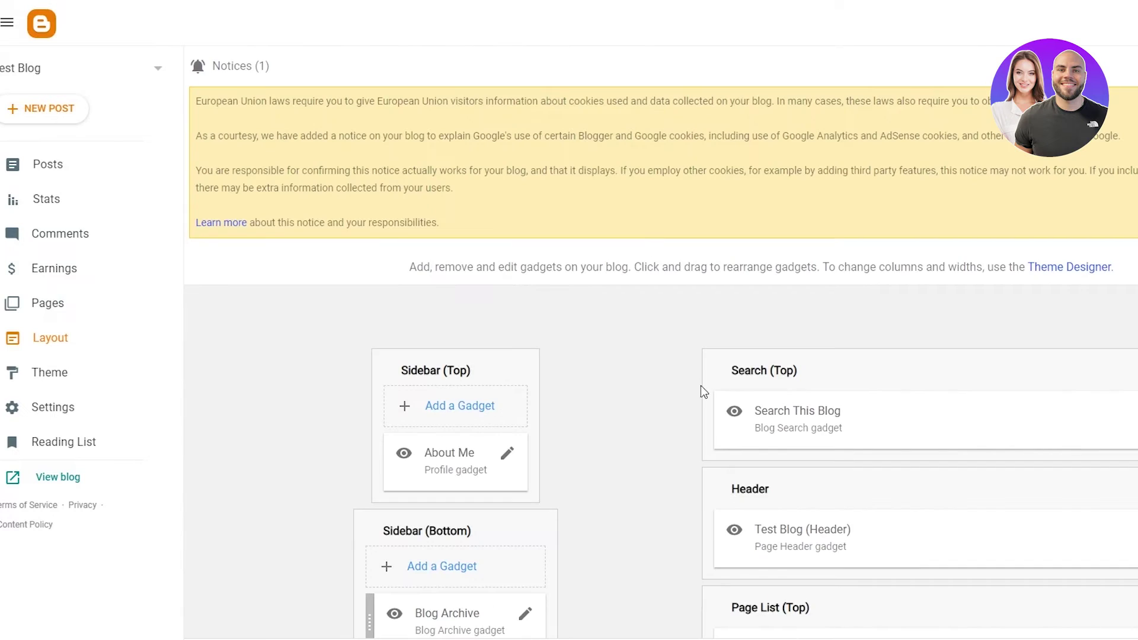
{"action": "scroll", "coordinate": [700, 385], "scroll_direction": "down", "scroll_amount": 5}
{"action": "scroll", "coordinate": [701, 385], "scroll_direction": "up", "scroll_amount": 5}
{"action": "scroll", "coordinate": [874, 348], "scroll_direction": "down", "scroll_amount": 3}
{"action": "scroll", "coordinate": [874, 348], "scroll_direction": "up", "scroll_amount": 3}
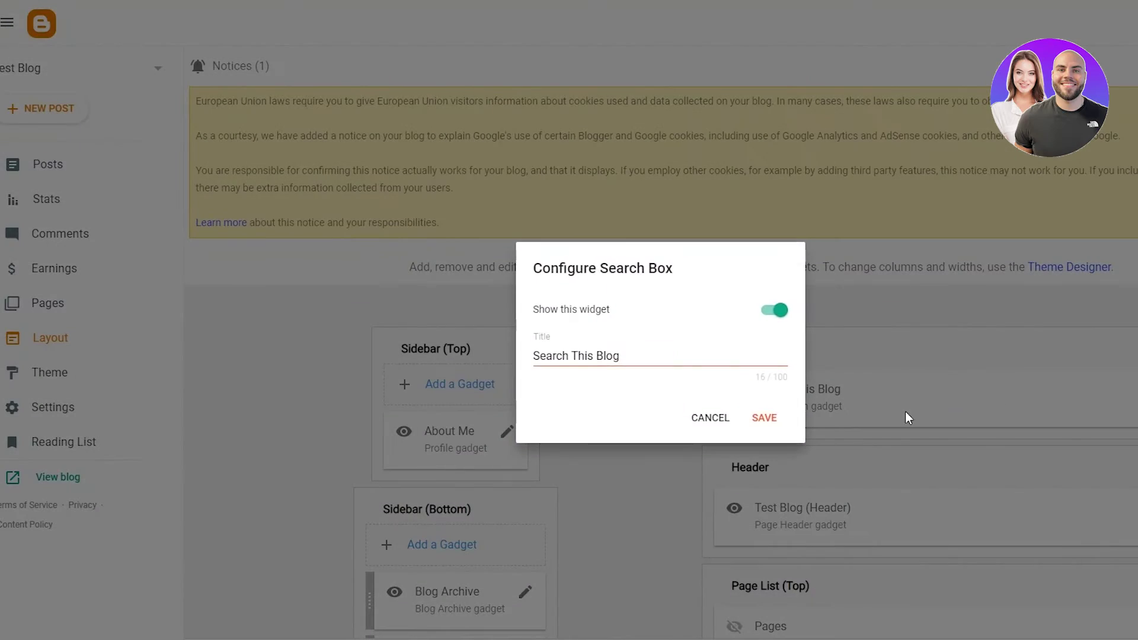
{"action": "left_click", "coordinate": [782, 318]}
{"action": "left_click", "coordinate": [764, 418]}
- Add an HTML/JavaScript gadget titled 'HTML' with content 'HI' to Sidebar (Top)
{"action": "scroll", "coordinate": [869, 490], "scroll_direction": "down", "scroll_amount": 3}
{"action": "scroll", "coordinate": [890, 410], "scroll_direction": "down", "scroll_amount": 4}
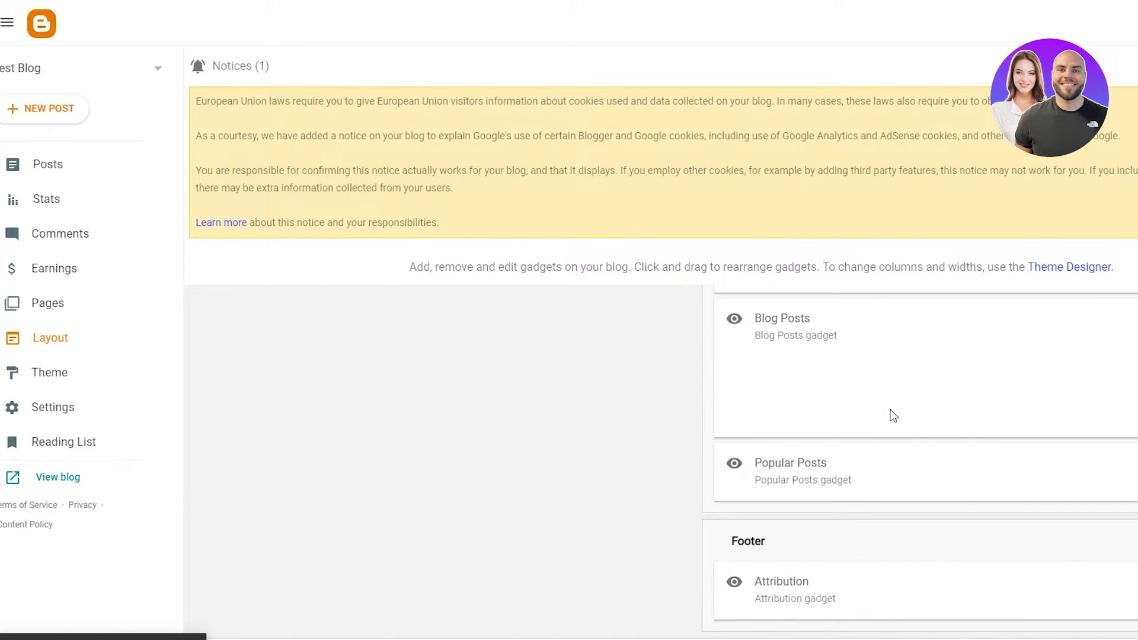
{"action": "scroll", "coordinate": [891, 410], "scroll_direction": "up", "scroll_amount": 6}
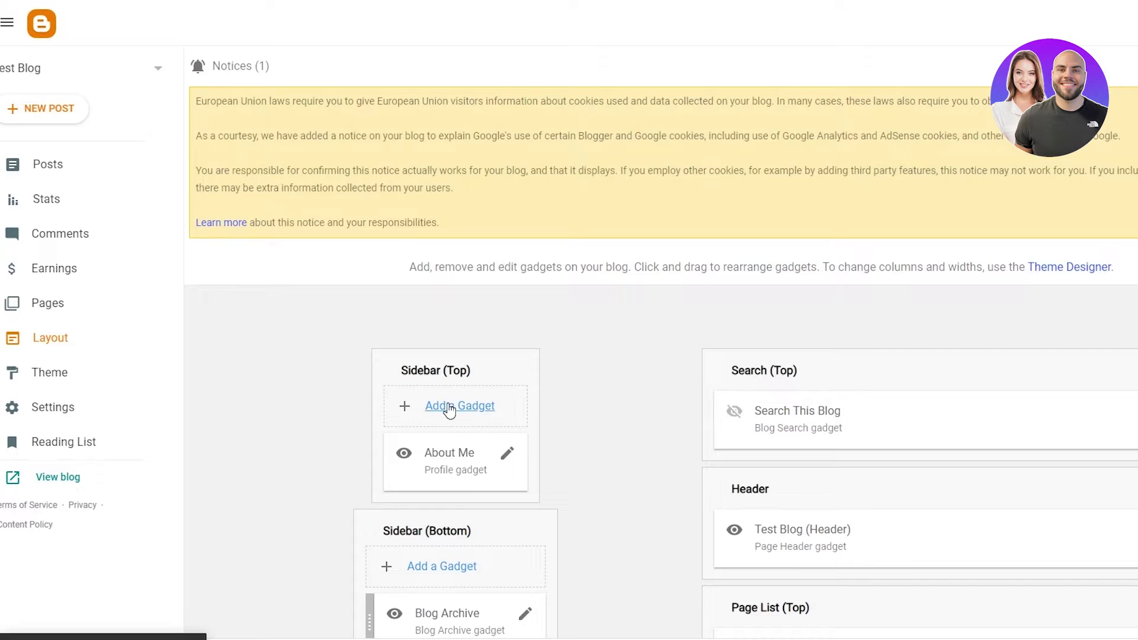
{"action": "left_click", "coordinate": [453, 405]}
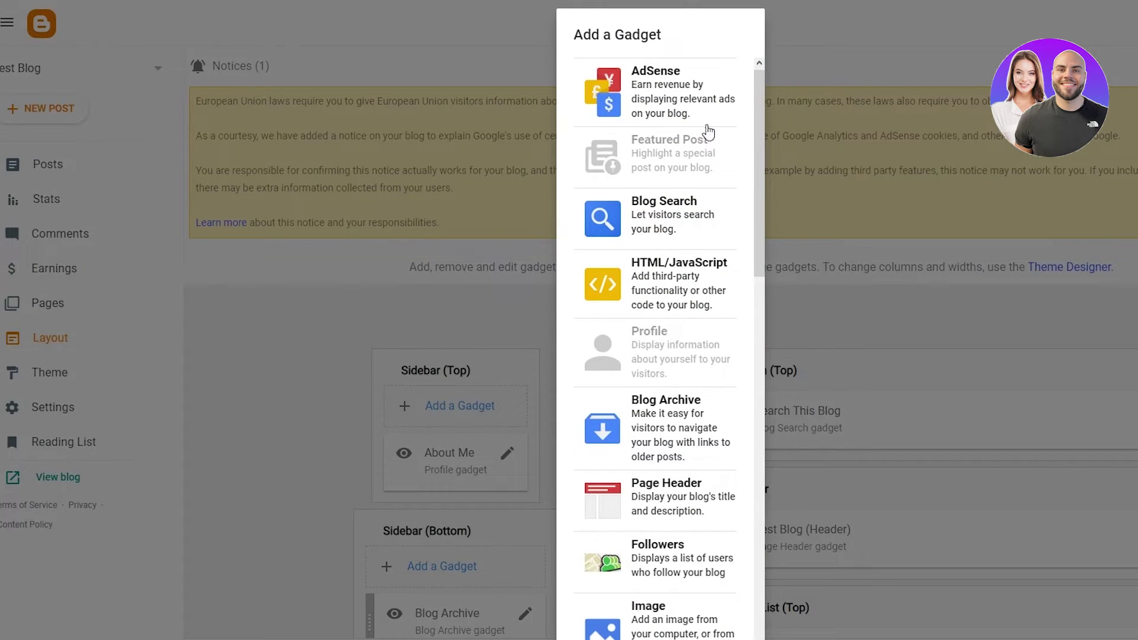
{"action": "left_click", "coordinate": [693, 278]}
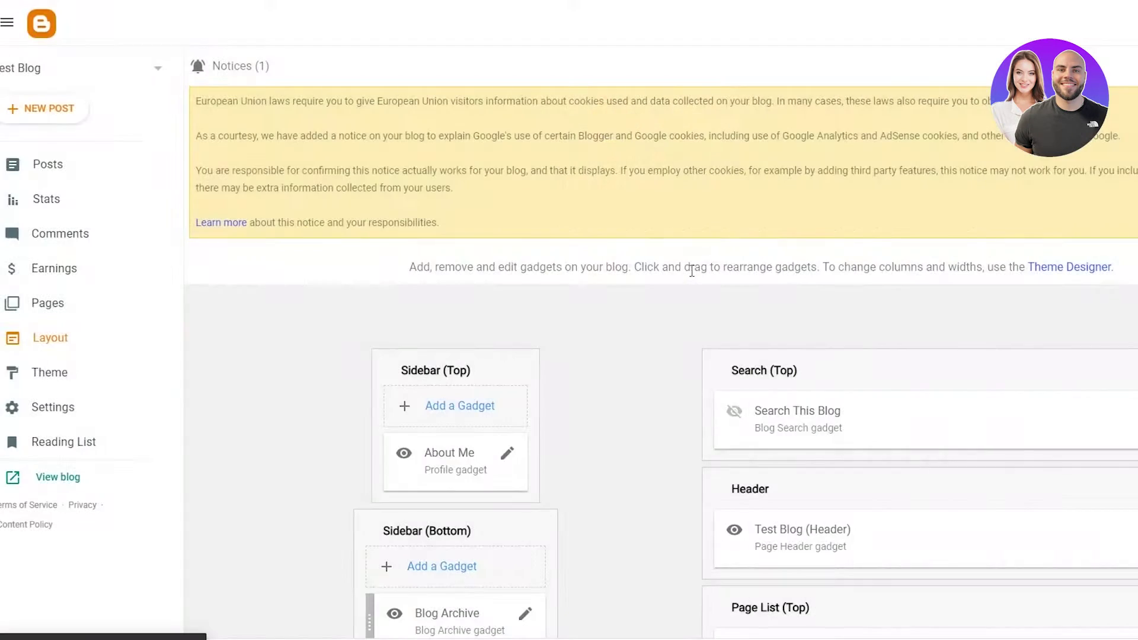
{"action": "left_click", "coordinate": [652, 322]}
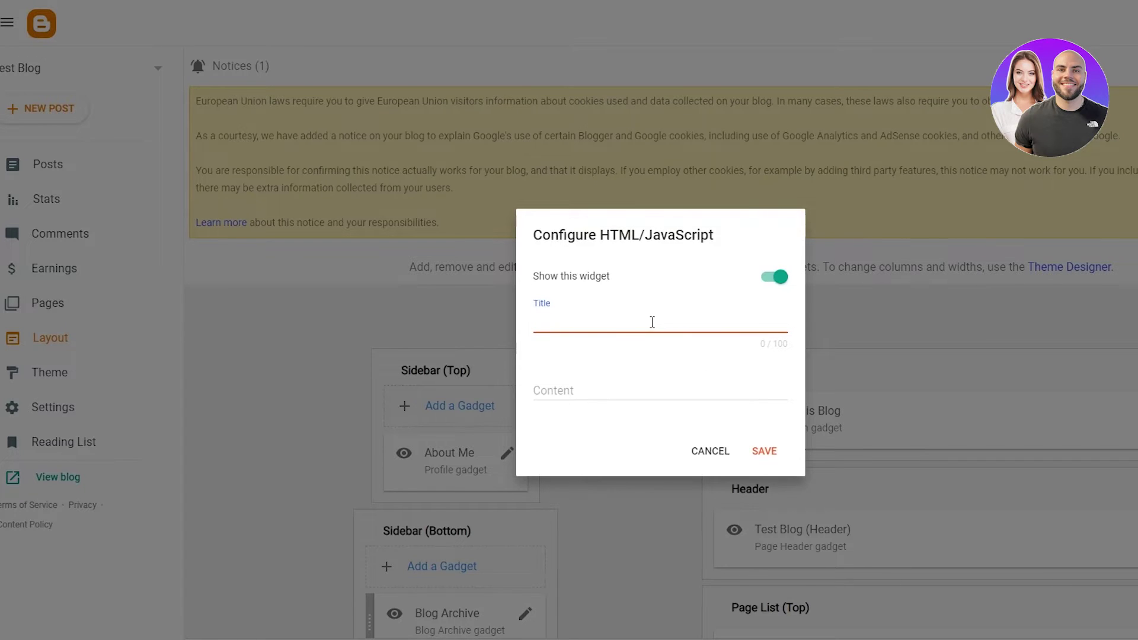
{"action": "type", "text": "HTML"}
{"action": "left_click", "coordinate": [584, 392]}
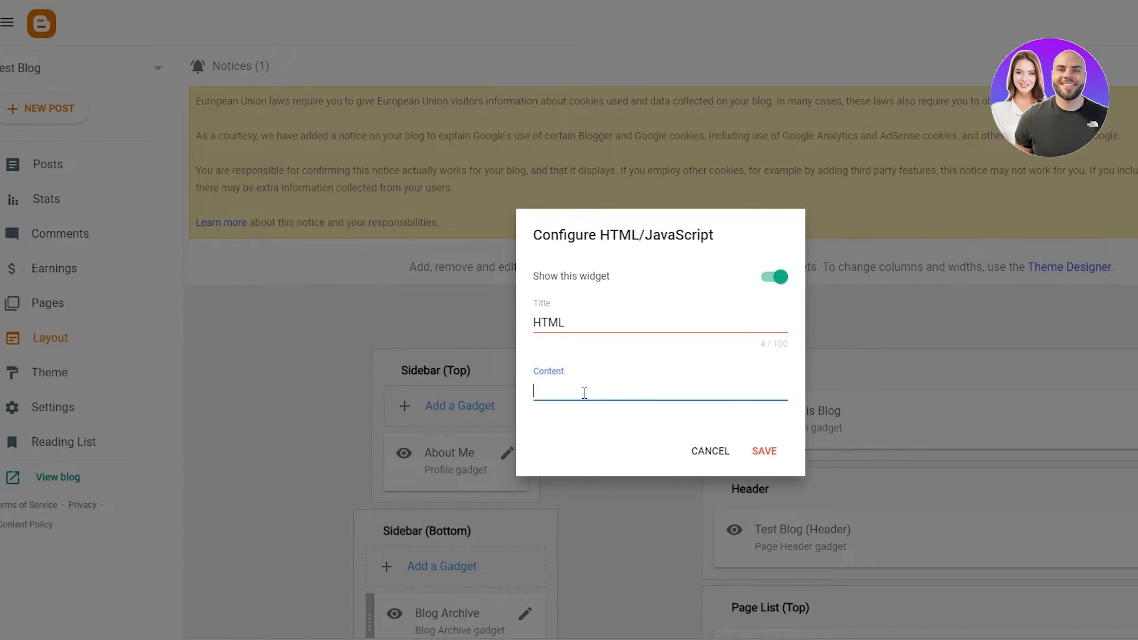
{"action": "left_click", "coordinate": [762, 452]}
{"action": "scroll", "coordinate": [579, 415], "scroll_direction": "down", "scroll_amount": 3}
{"action": "scroll", "coordinate": [533, 379], "scroll_direction": "up", "scroll_amount": 2}
{"action": "scroll", "coordinate": [513, 366], "scroll_direction": "down", "scroll_amount": 4}
{"action": "scroll", "coordinate": [513, 367], "scroll_direction": "up", "scroll_amount": 2}
{"action": "scroll", "coordinate": [379, 344], "scroll_direction": "up", "scroll_amount": 1}
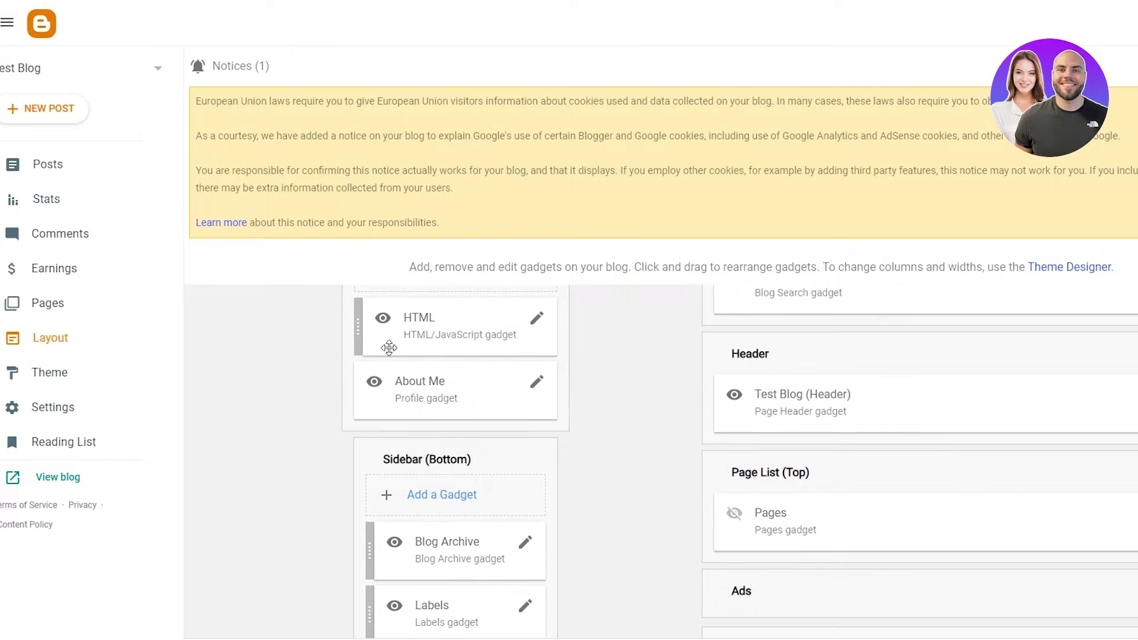
{"action": "scroll", "coordinate": [676, 503], "scroll_direction": "down", "scroll_amount": 8}
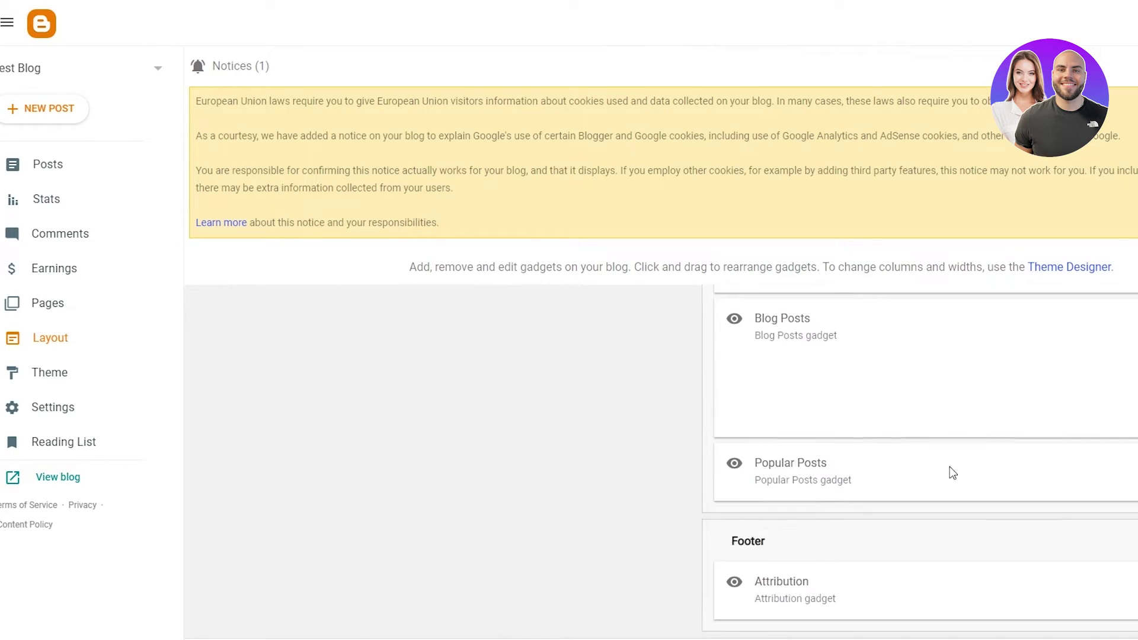
{"action": "scroll", "coordinate": [950, 467], "scroll_direction": "up", "scroll_amount": 10}
{"action": "scroll", "coordinate": [950, 467], "scroll_direction": "down", "scroll_amount": 8}
{"action": "scroll", "coordinate": [950, 467], "scroll_direction": "up", "scroll_amount": 8}
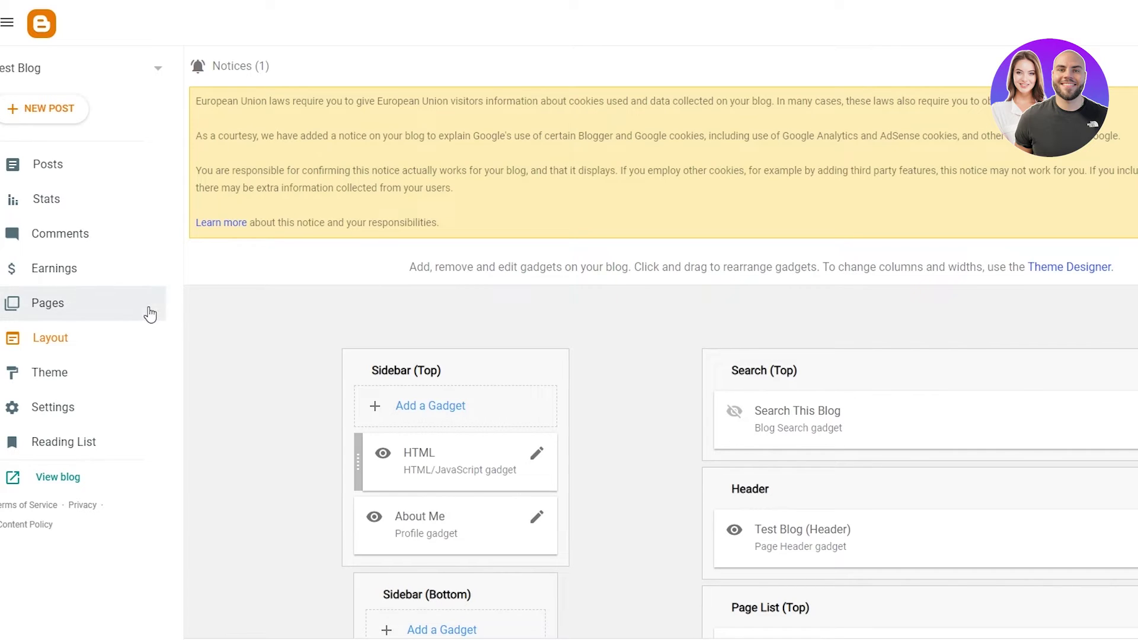
- Find Travel Studio in the Travel section of the theme gallery and apply it
{"action": "left_click", "coordinate": [35, 376]}
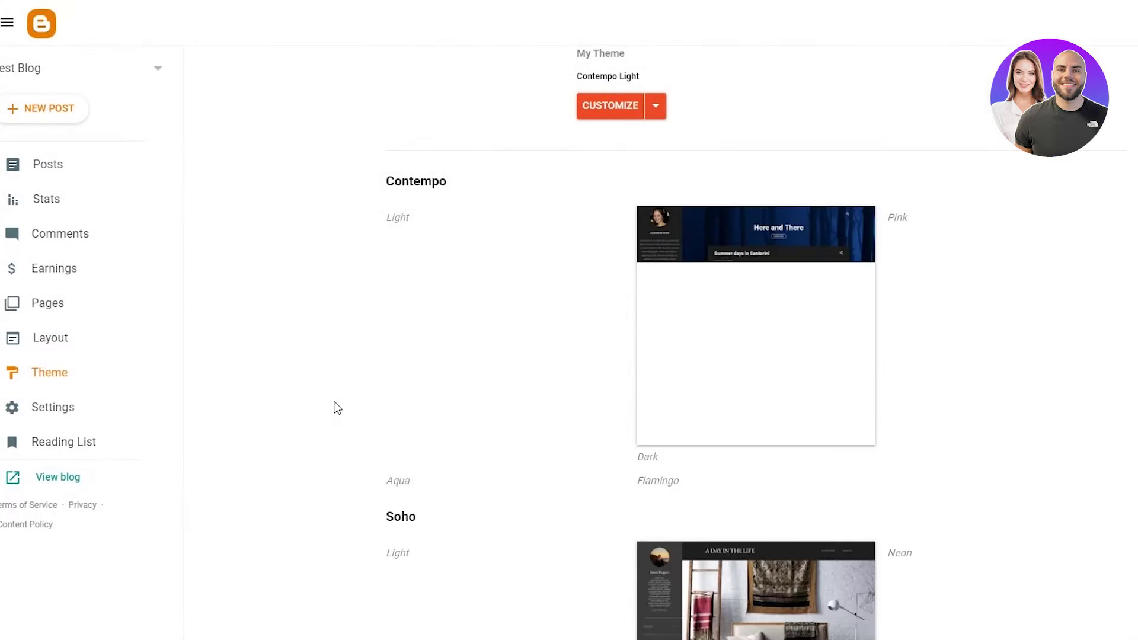
{"action": "scroll", "coordinate": [895, 285], "scroll_direction": "down", "scroll_amount": 5}
{"action": "scroll", "coordinate": [896, 287], "scroll_direction": "down", "scroll_amount": 18}
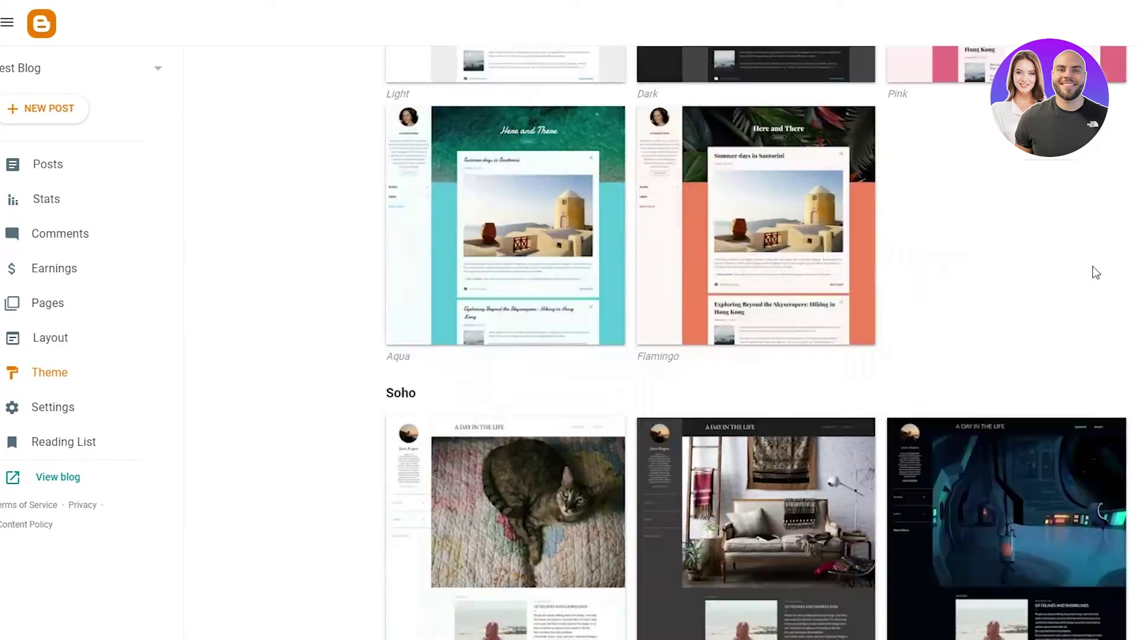
{"action": "scroll", "coordinate": [866, 291], "scroll_direction": "down", "scroll_amount": 15}
{"action": "scroll", "coordinate": [1033, 255], "scroll_direction": "up", "scroll_amount": 20}
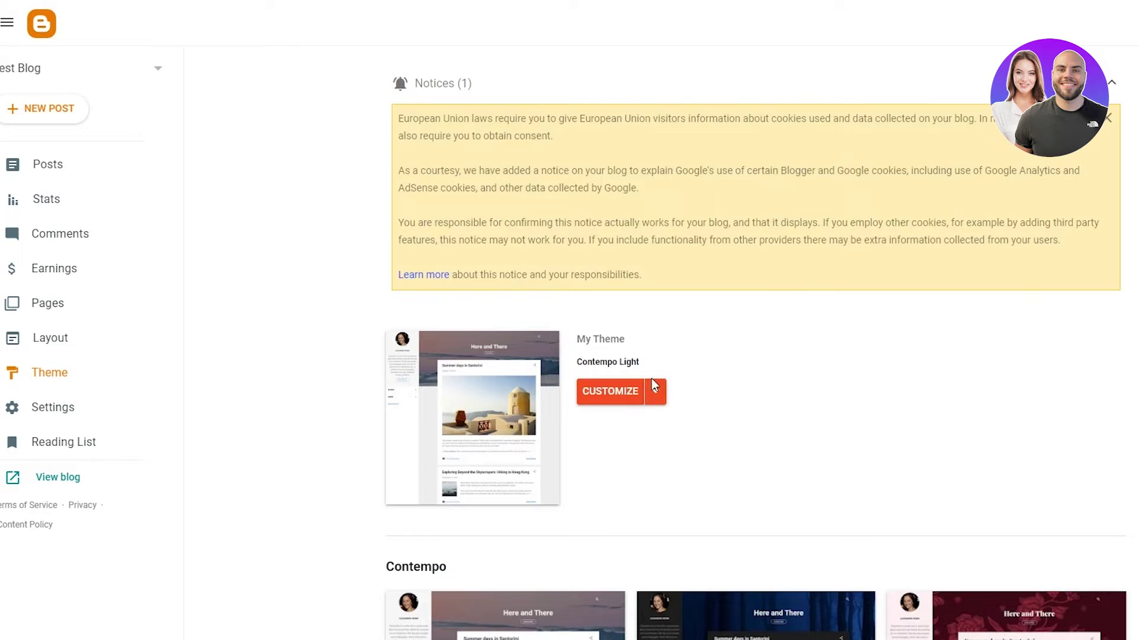
{"action": "scroll", "coordinate": [958, 388], "scroll_direction": "down", "scroll_amount": 20}
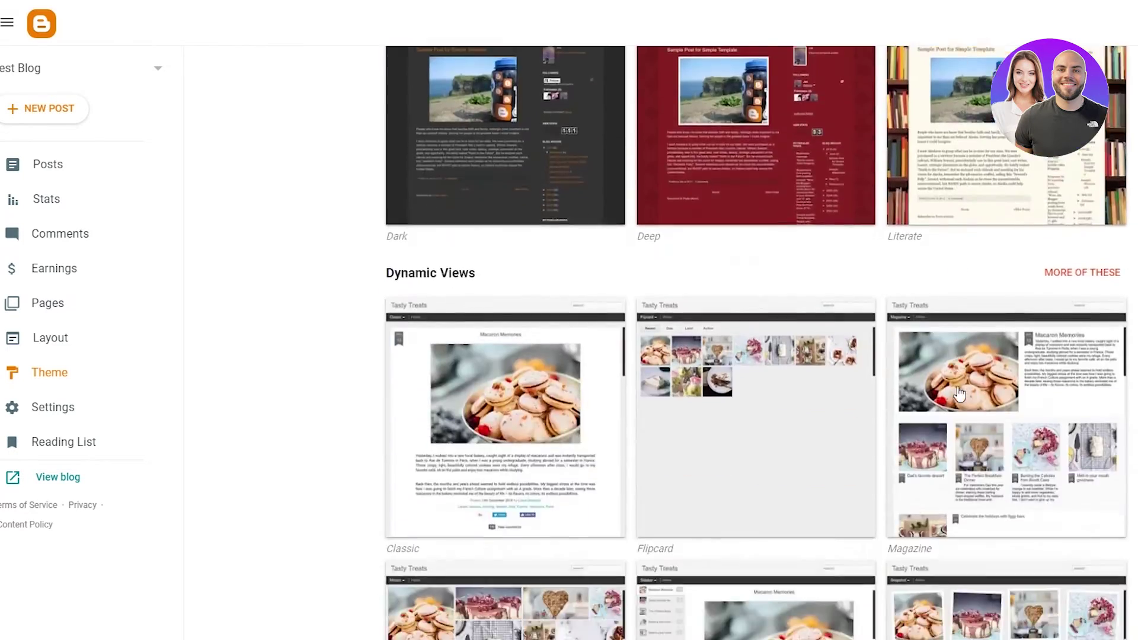
{"action": "scroll", "coordinate": [959, 393], "scroll_direction": "down", "scroll_amount": 20}
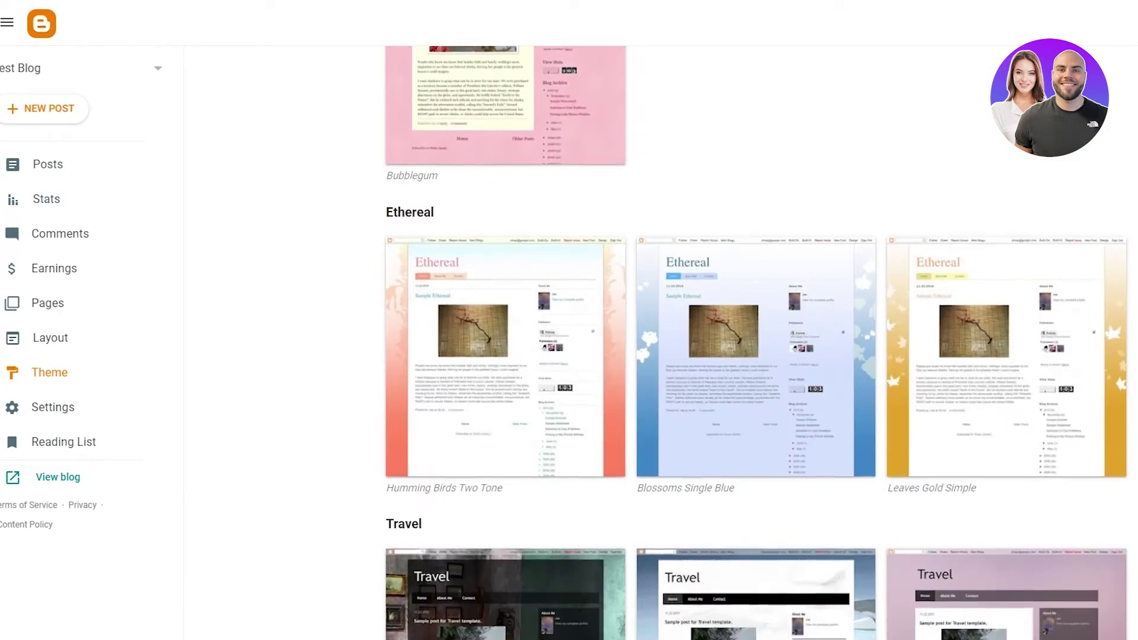
{"action": "scroll", "coordinate": [756, 356], "scroll_direction": "down", "scroll_amount": 6}
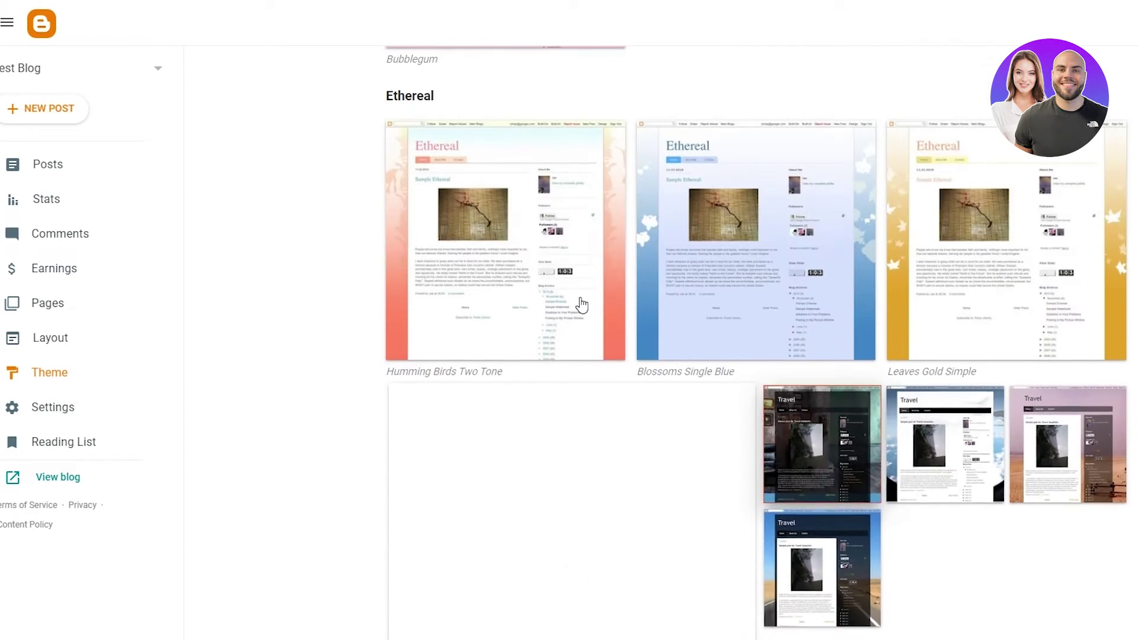
{"action": "scroll", "coordinate": [657, 456], "scroll_direction": "down", "scroll_amount": 4}
{"action": "left_click", "coordinate": [555, 613]}
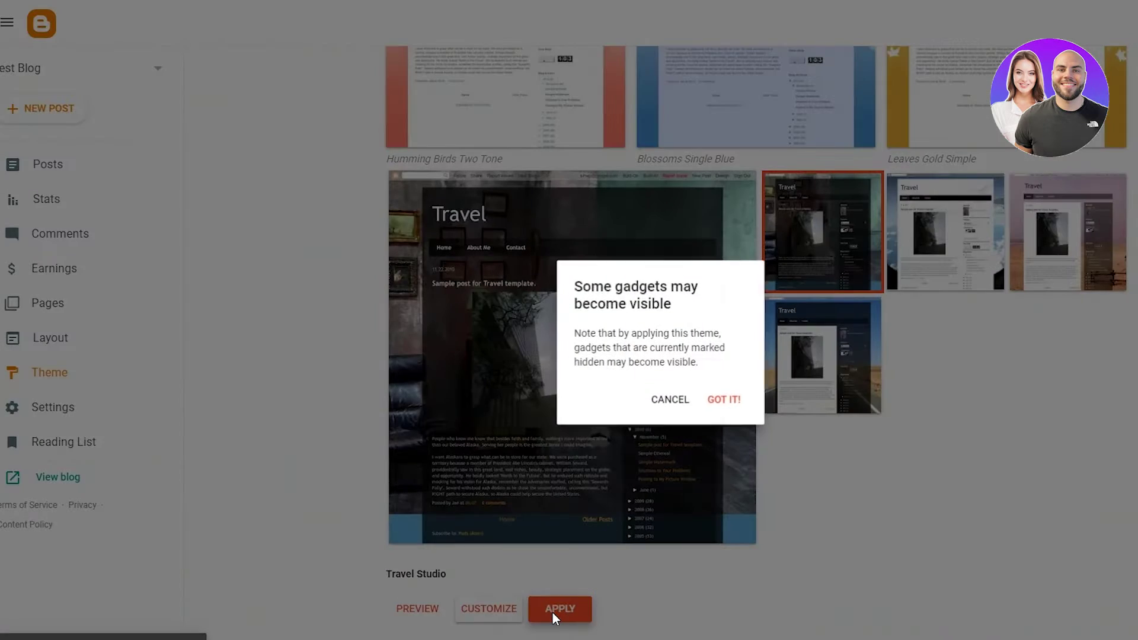
- Accept the hidden-gadgets warning and browse the live blog in its Travel Studio look
{"action": "left_click", "coordinate": [725, 400]}
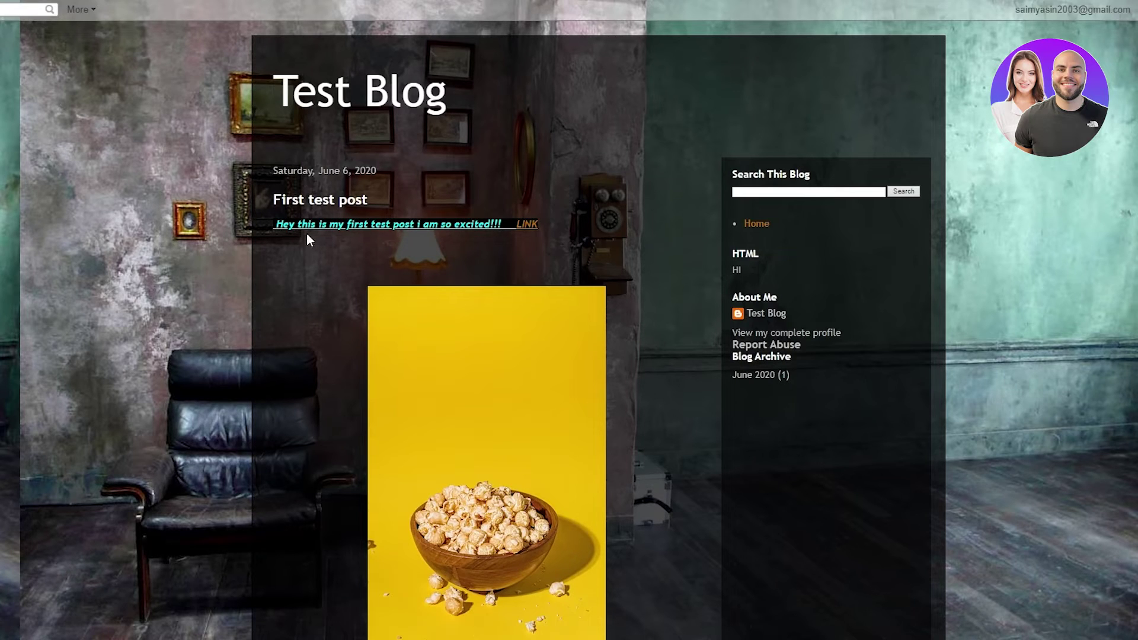
{"action": "scroll", "coordinate": [510, 545], "scroll_direction": "down", "scroll_amount": 5}
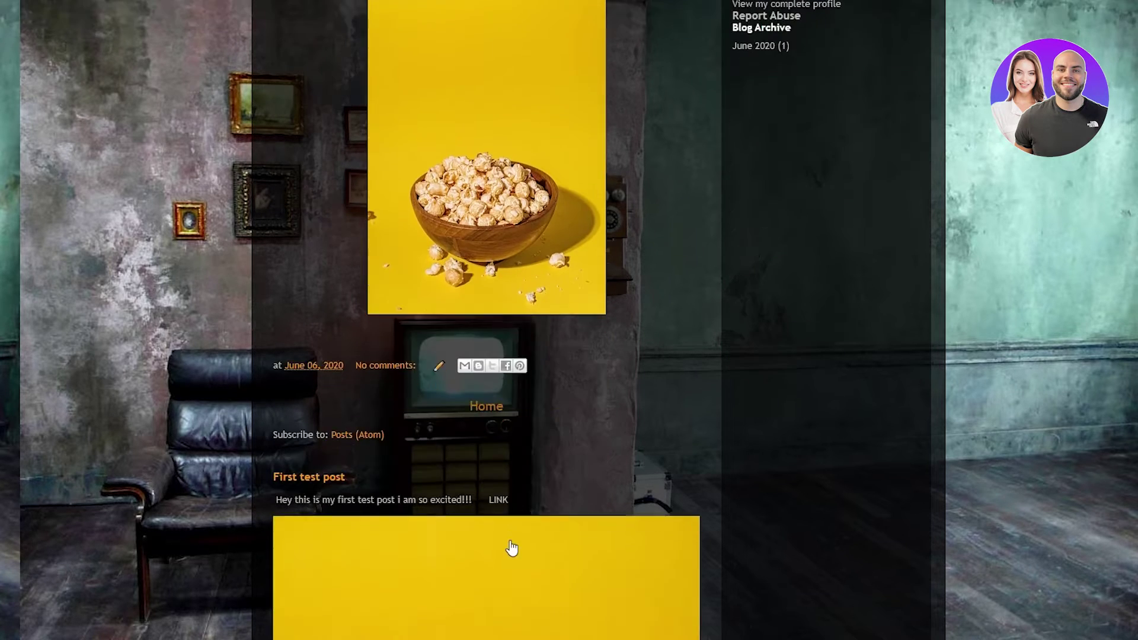
{"action": "scroll", "coordinate": [512, 549], "scroll_direction": "up", "scroll_amount": 5}
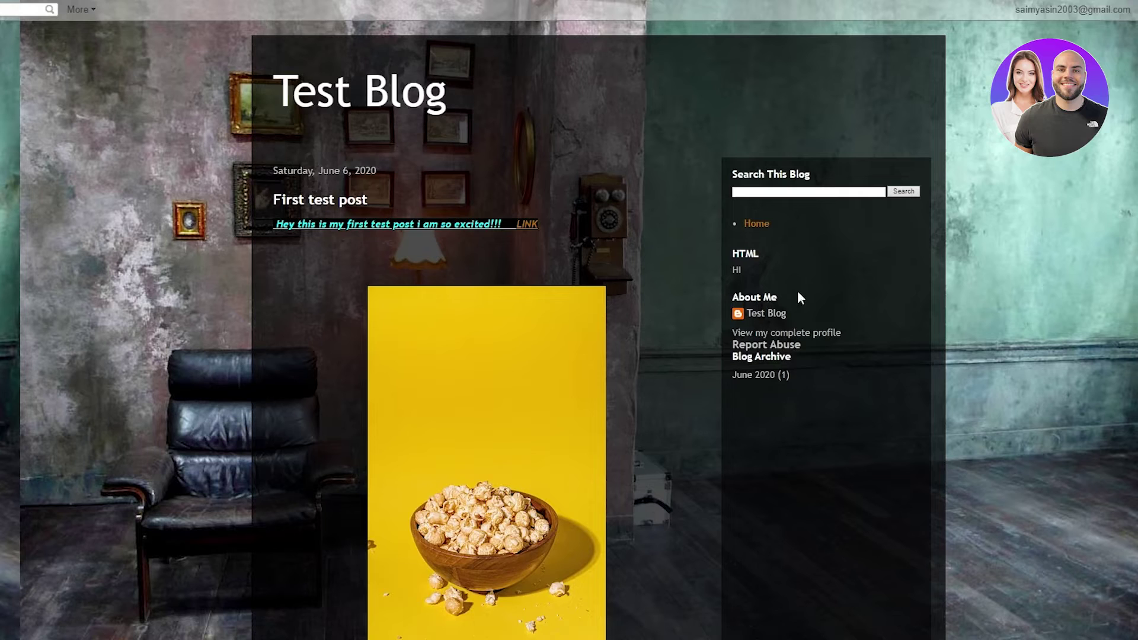
{"action": "left_click", "coordinate": [744, 273]}
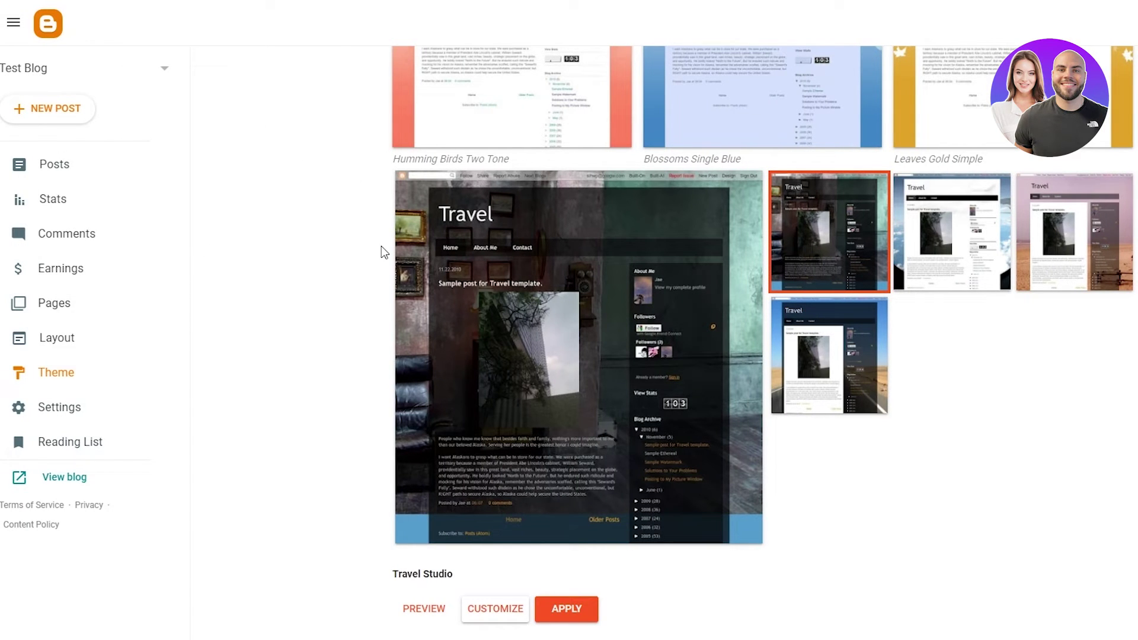
- In Settings, open the blog title 'Test Blog' and cancel without changing it
{"action": "left_click", "coordinate": [92, 408]}
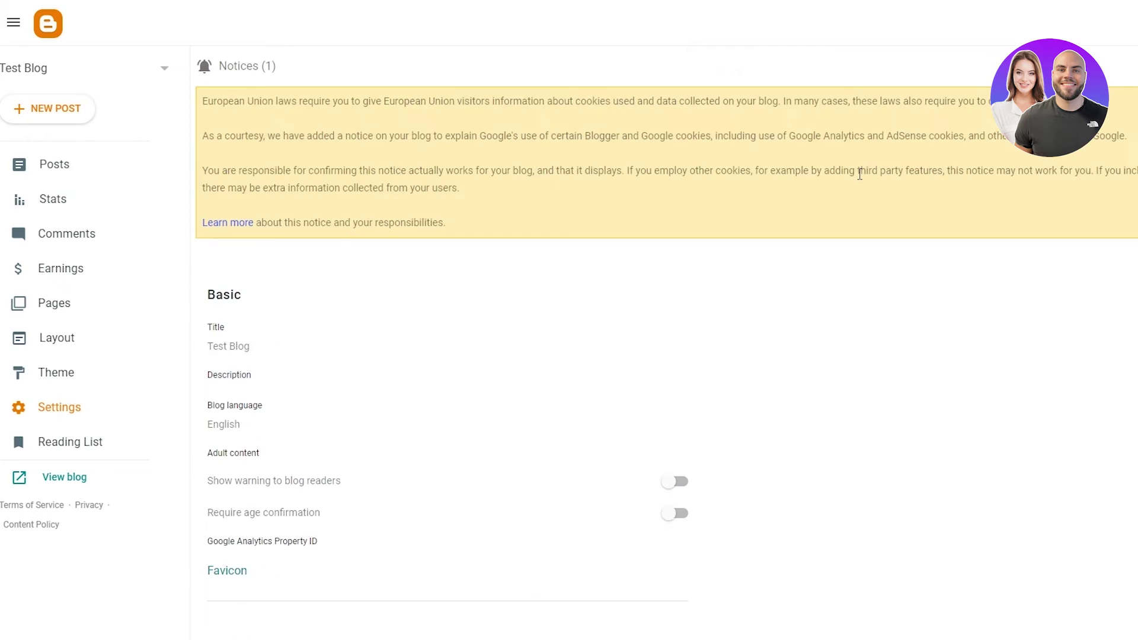
{"action": "left_click", "coordinate": [434, 161]}
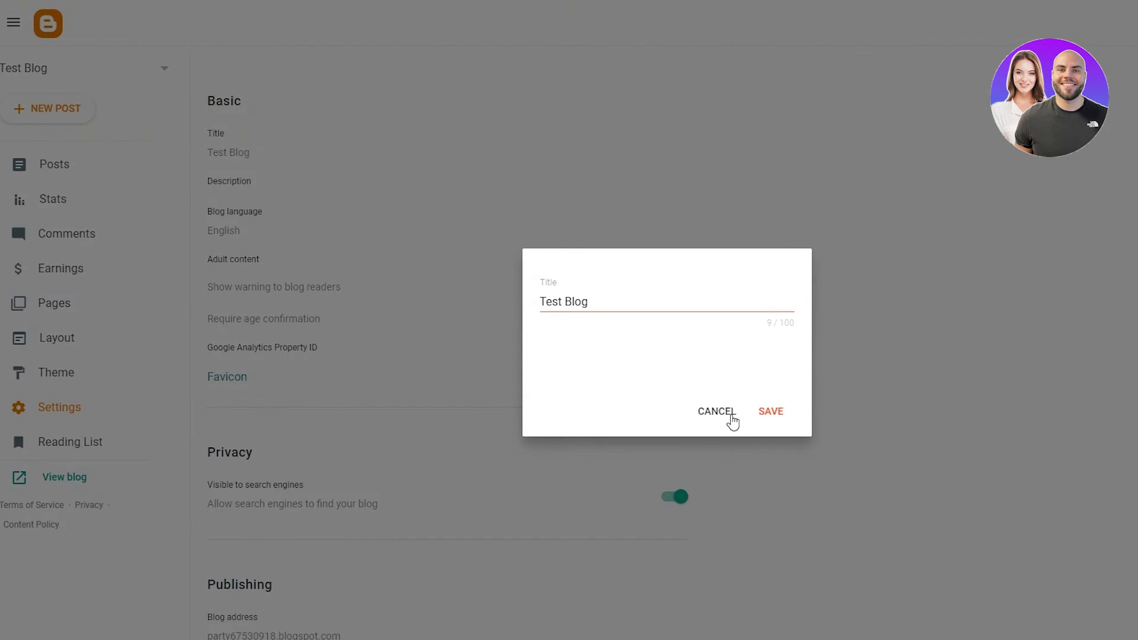
{"action": "left_click_drag", "start_coordinate": [624, 297], "coordinate": [467, 305]}
{"action": "left_click", "coordinate": [674, 314]}
{"action": "left_click_drag", "start_coordinate": [621, 299], "coordinate": [487, 311]}
{"action": "left_click", "coordinate": [675, 283]}
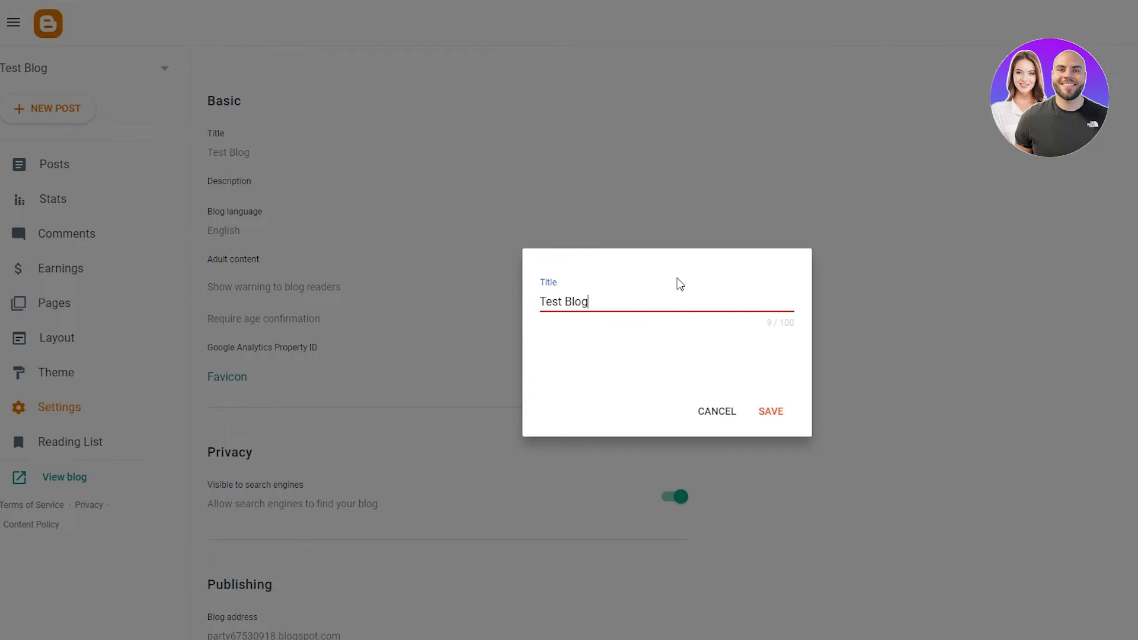
{"action": "left_click", "coordinate": [728, 422]}
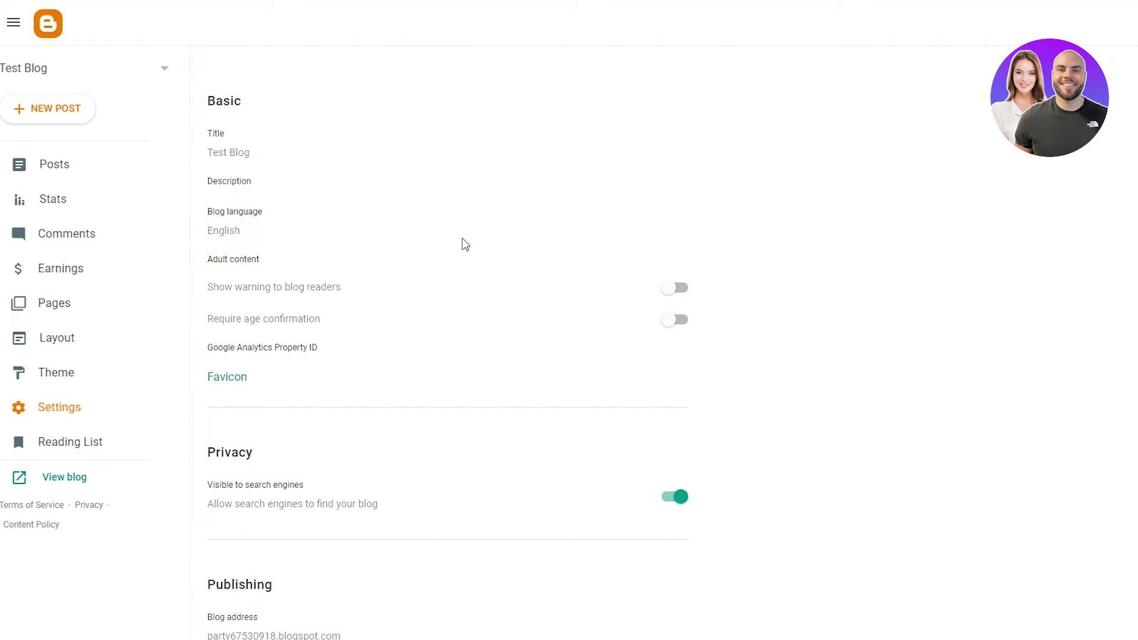
- Scroll through the Privacy, Publishing and HTTPS settings to review them
{"action": "scroll", "coordinate": [463, 243], "scroll_direction": "down", "scroll_amount": 1}
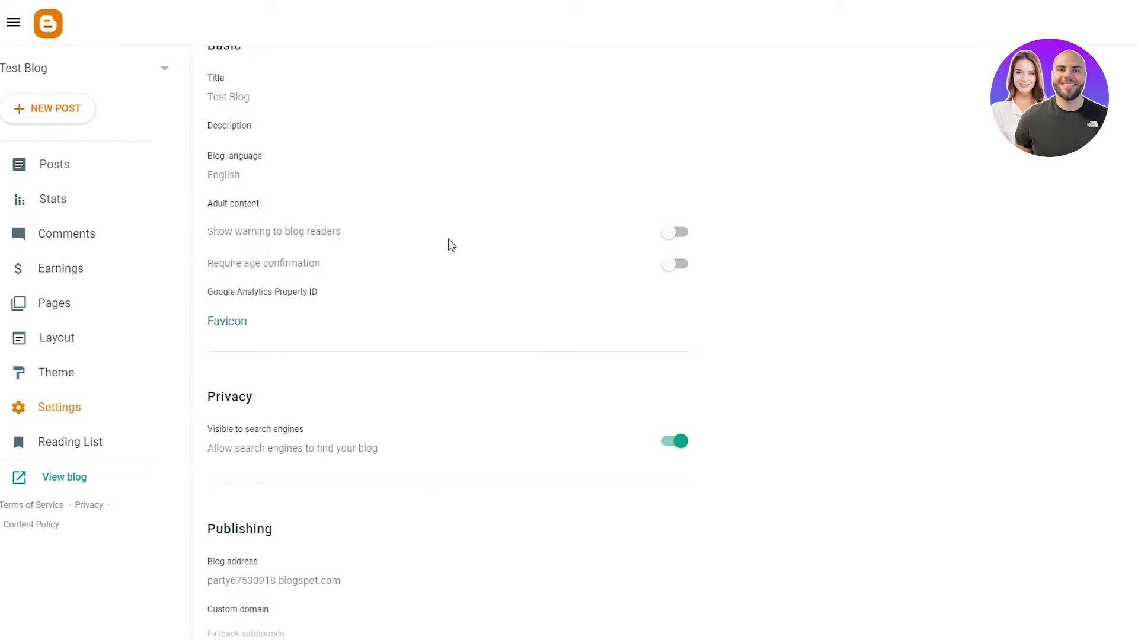
{"action": "scroll", "coordinate": [563, 257], "scroll_direction": "down", "scroll_amount": 7}
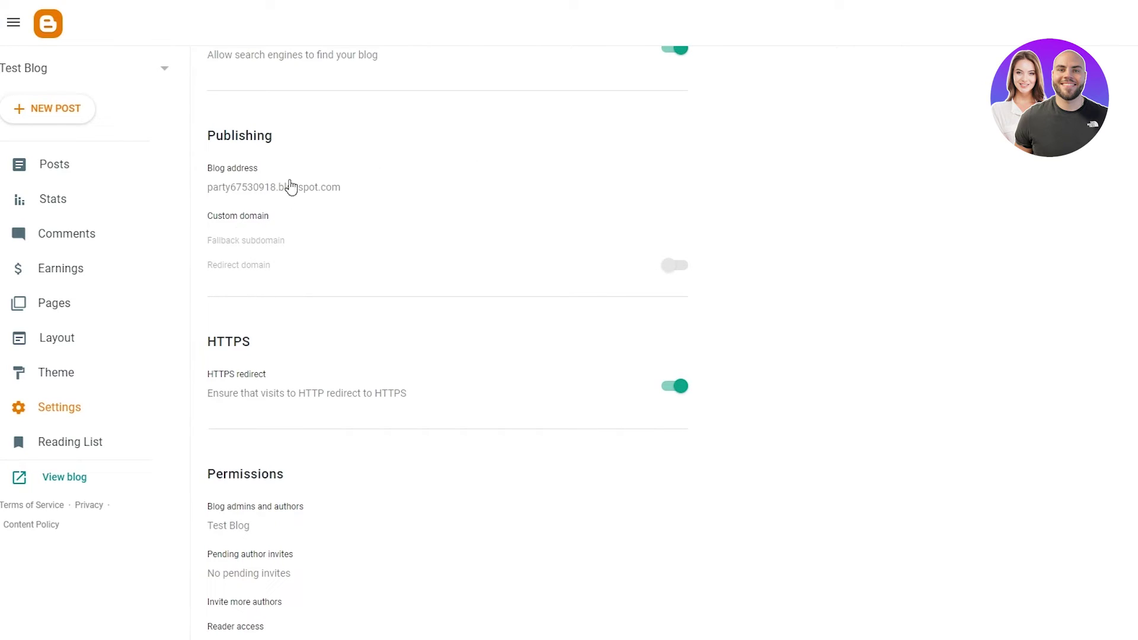
{"action": "scroll", "coordinate": [444, 297], "scroll_direction": "down", "scroll_amount": 3}
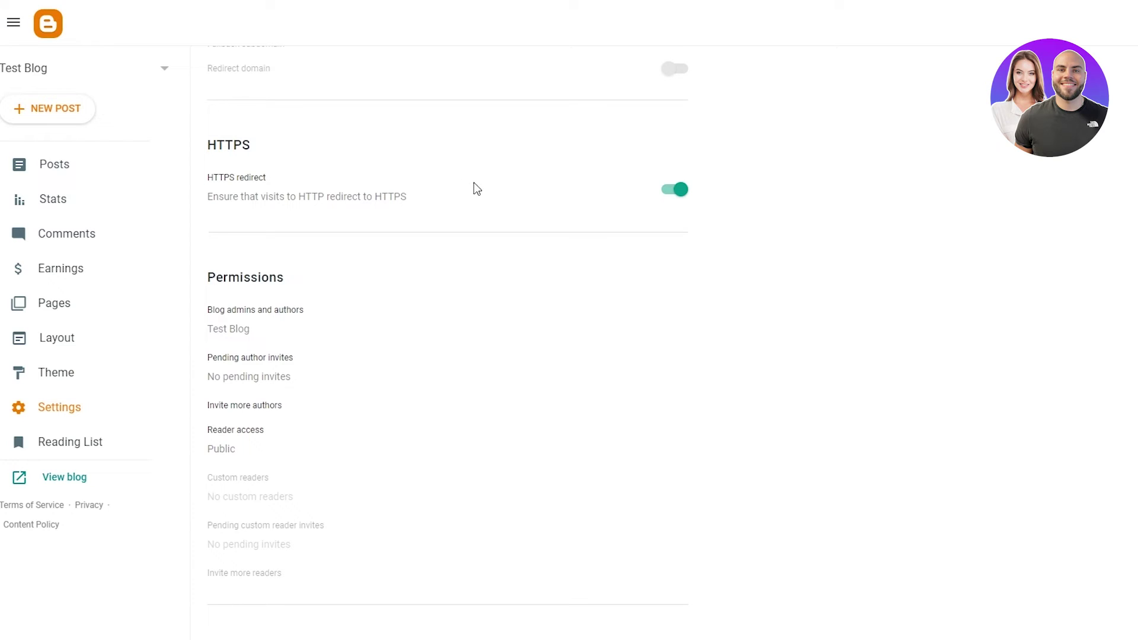
{"action": "scroll", "coordinate": [477, 189], "scroll_direction": "down", "scroll_amount": 3}
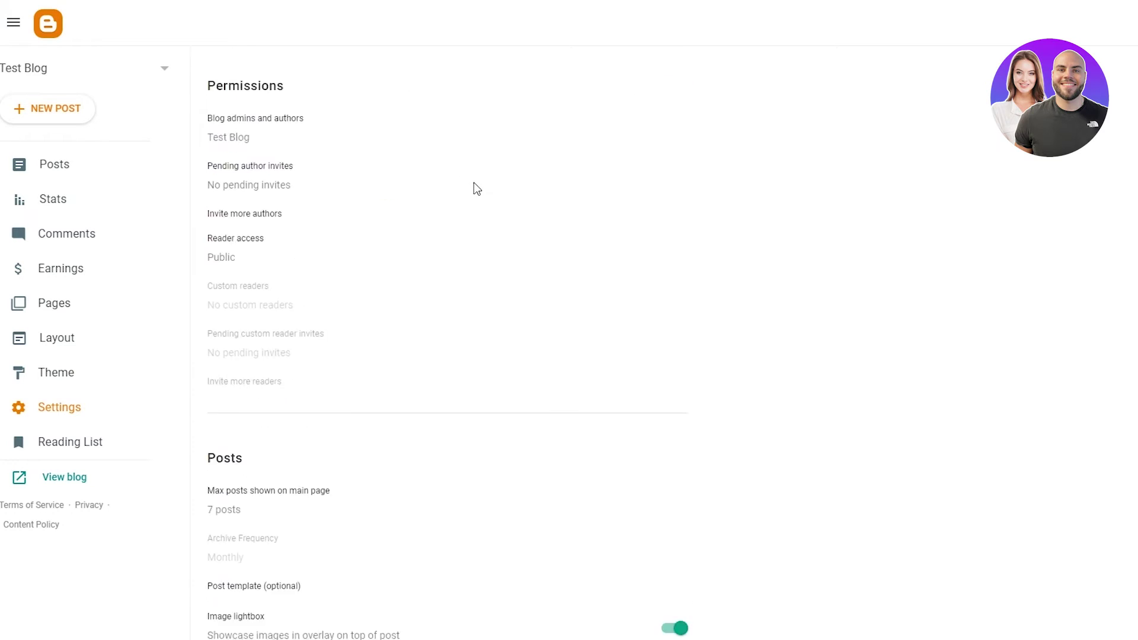
{"action": "left_click", "coordinate": [237, 133]}
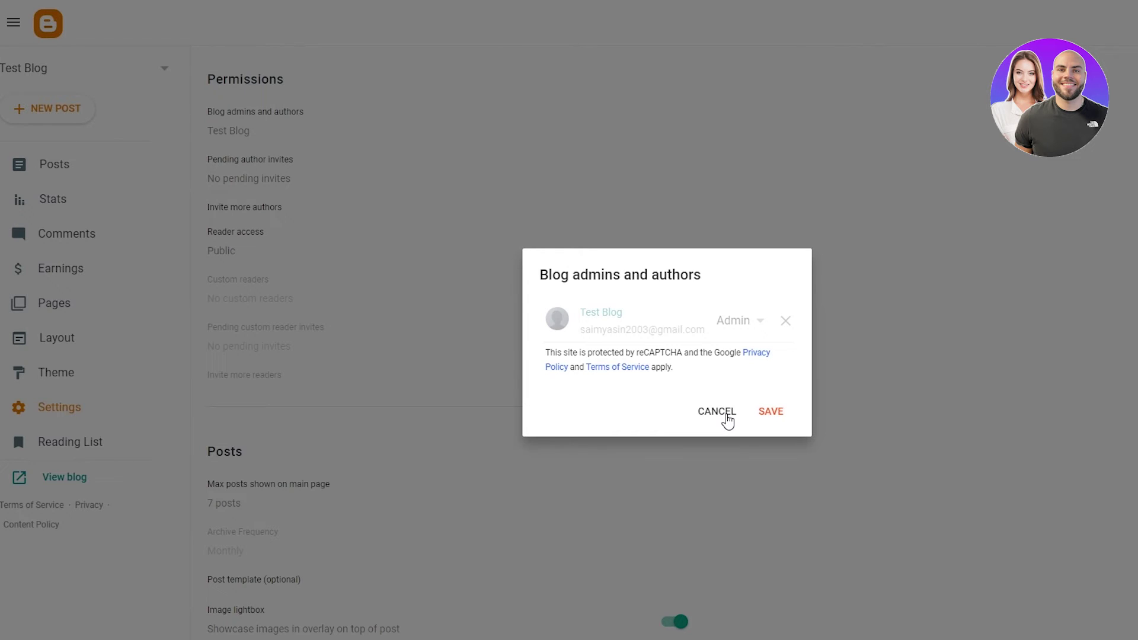
{"action": "left_click", "coordinate": [706, 414]}
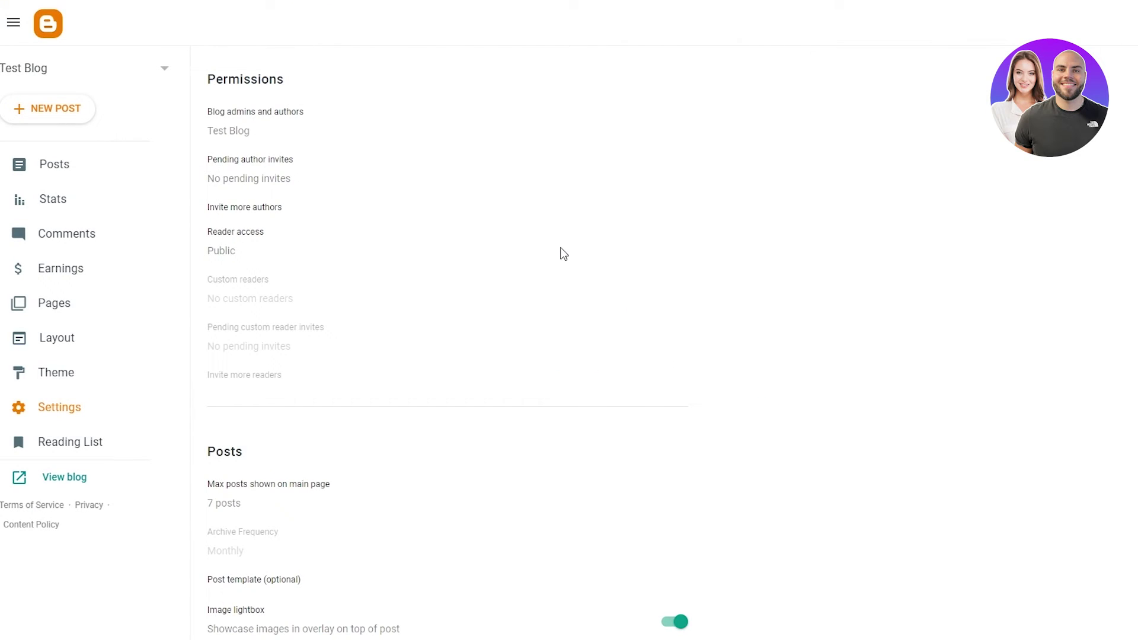
{"action": "left_click", "coordinate": [260, 235]}
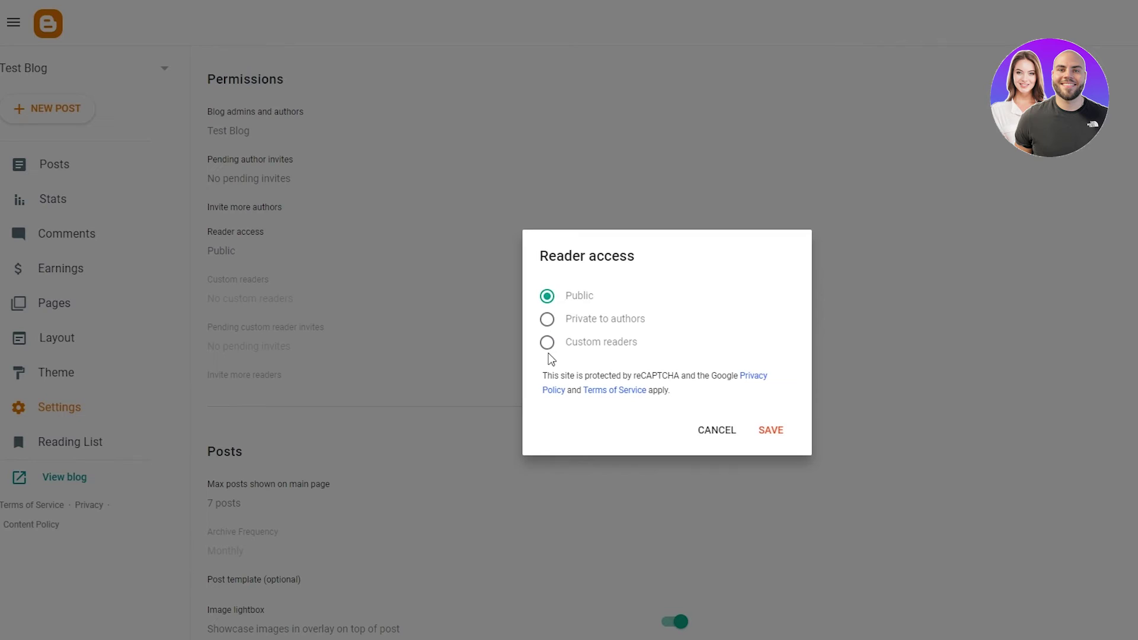
{"action": "left_click", "coordinate": [717, 430]}
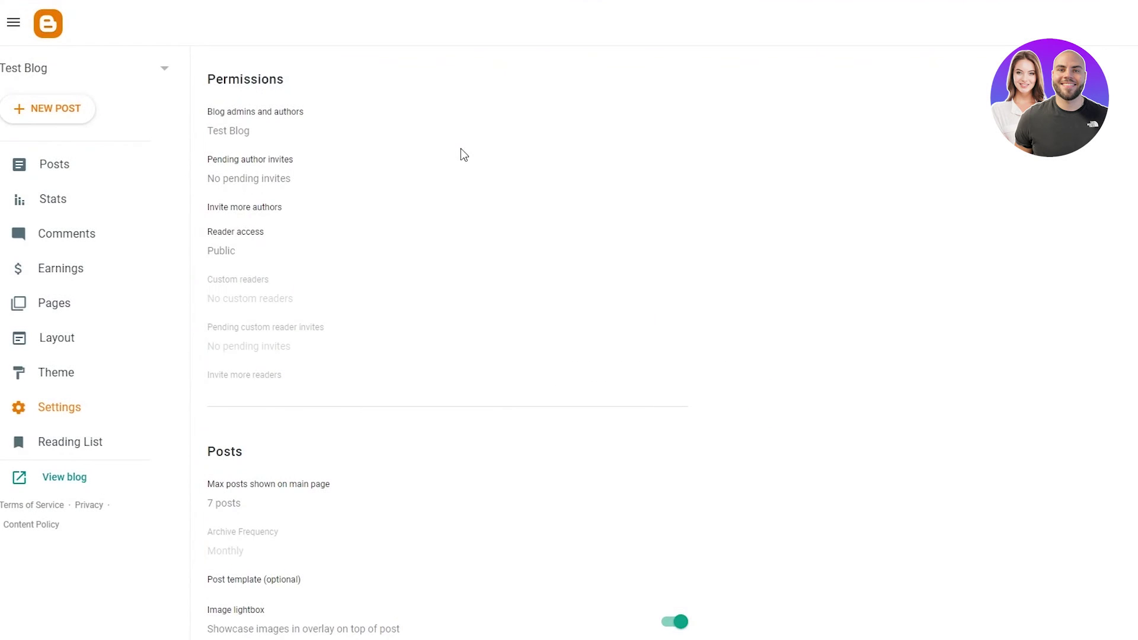
{"action": "scroll", "coordinate": [389, 220], "scroll_direction": "down", "scroll_amount": 5}
{"action": "left_click", "coordinate": [273, 193]}
{"action": "left_click_drag", "start_coordinate": [574, 300], "coordinate": [500, 315]}
{"action": "left_click", "coordinate": [717, 412]}
{"action": "scroll", "coordinate": [483, 303], "scroll_direction": "down", "scroll_amount": 10}
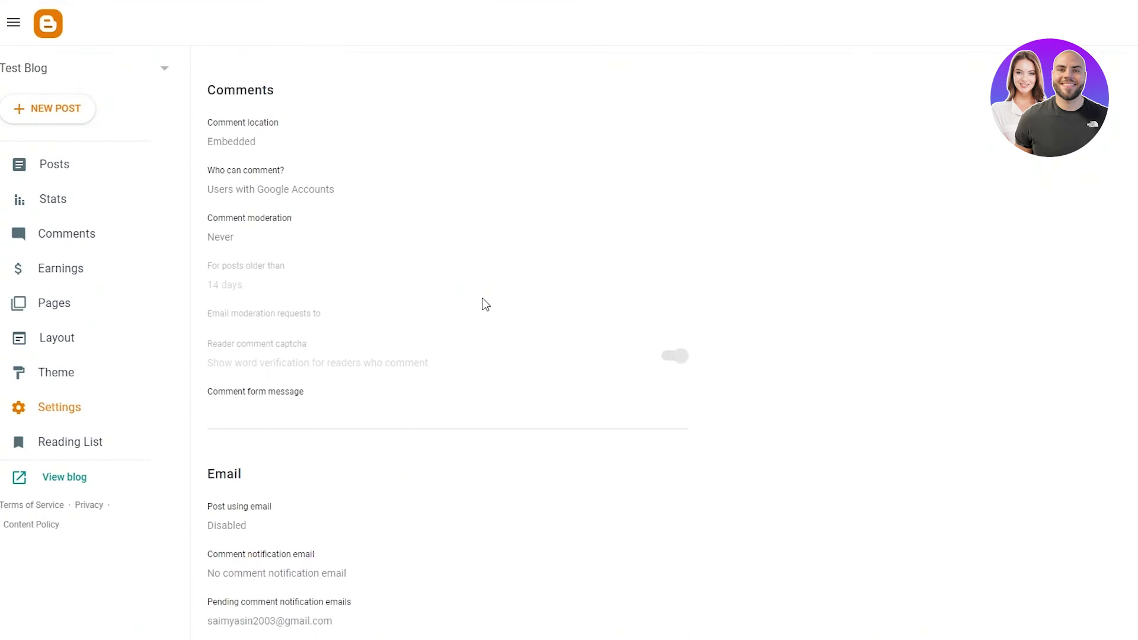
{"action": "scroll", "coordinate": [482, 302], "scroll_direction": "up", "scroll_amount": 7}
{"action": "scroll", "coordinate": [483, 303], "scroll_direction": "down", "scroll_amount": 8}
{"action": "scroll", "coordinate": [483, 302], "scroll_direction": "down", "scroll_amount": 15}
{"action": "scroll", "coordinate": [483, 302], "scroll_direction": "up", "scroll_amount": 16}
{"action": "scroll", "coordinate": [381, 348], "scroll_direction": "up", "scroll_amount": 4}
{"action": "scroll", "coordinate": [381, 348], "scroll_direction": "down", "scroll_amount": 3}
{"action": "scroll", "coordinate": [310, 394], "scroll_direction": "down", "scroll_amount": 4}
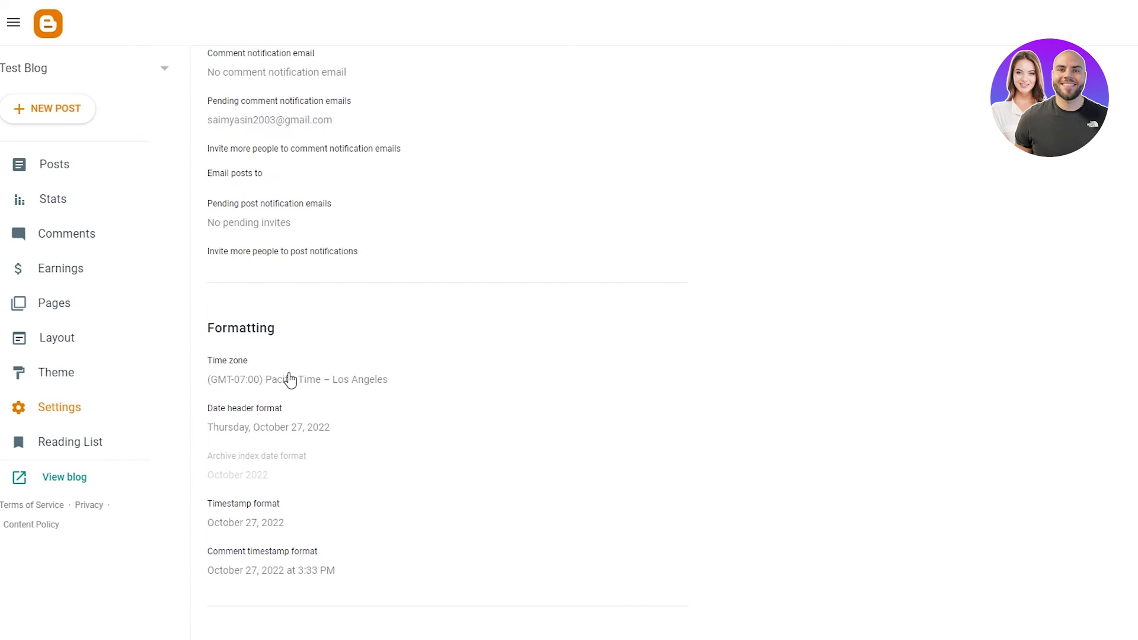
{"action": "scroll", "coordinate": [290, 380], "scroll_direction": "down", "scroll_amount": 9}
{"action": "scroll", "coordinate": [323, 130], "scroll_direction": "down", "scroll_amount": 3}
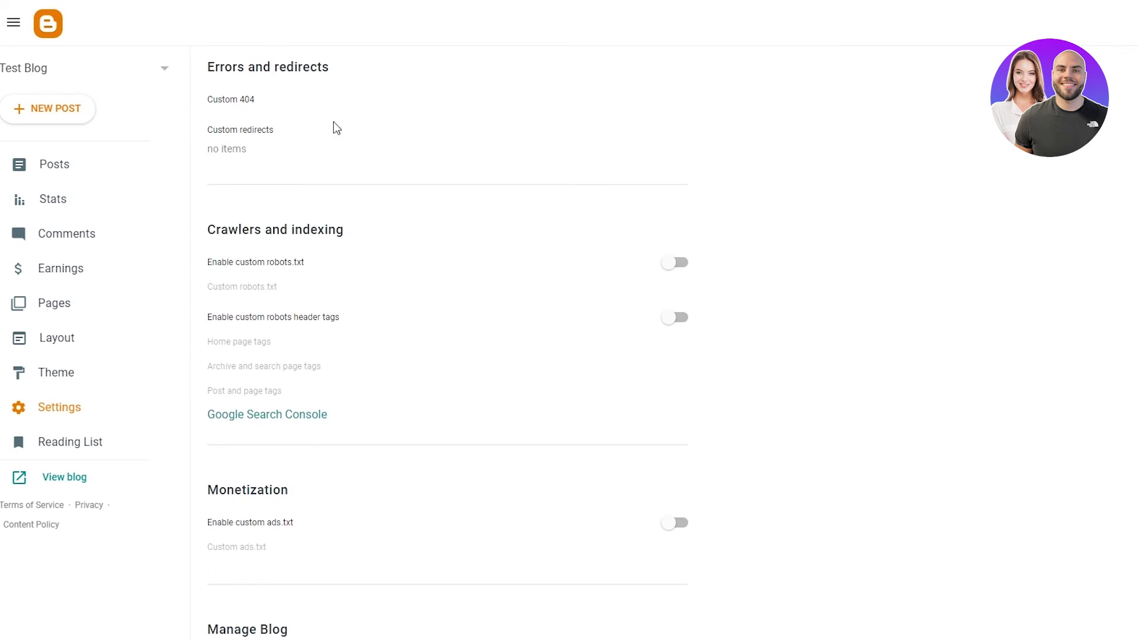
{"action": "scroll", "coordinate": [375, 155], "scroll_direction": "down", "scroll_amount": 5}
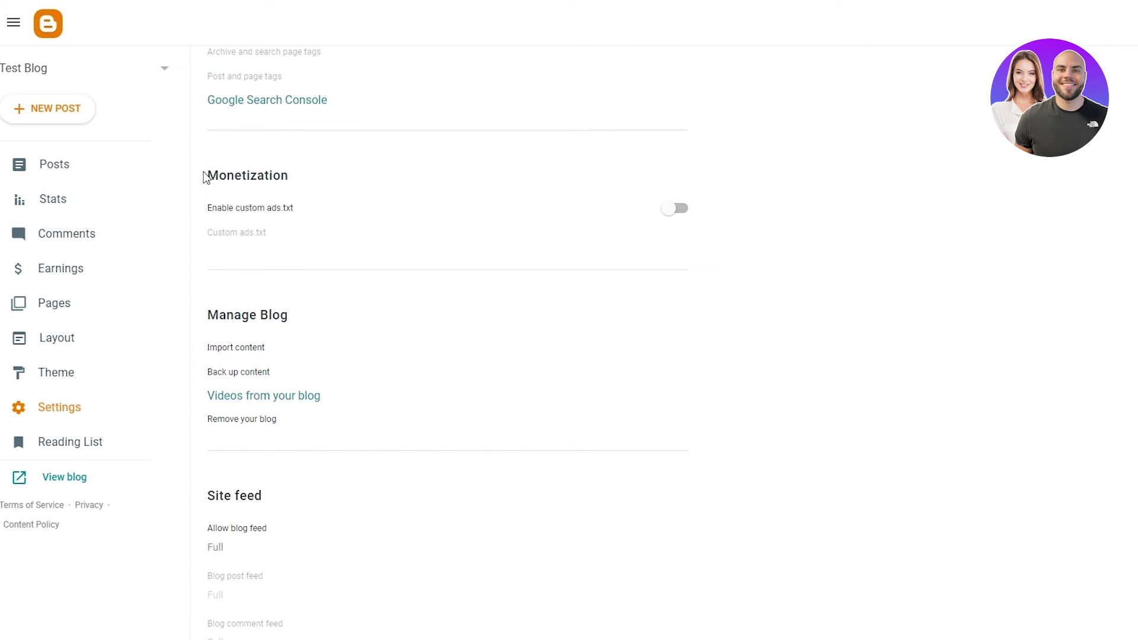
{"action": "scroll", "coordinate": [459, 231], "scroll_direction": "down", "scroll_amount": 3}
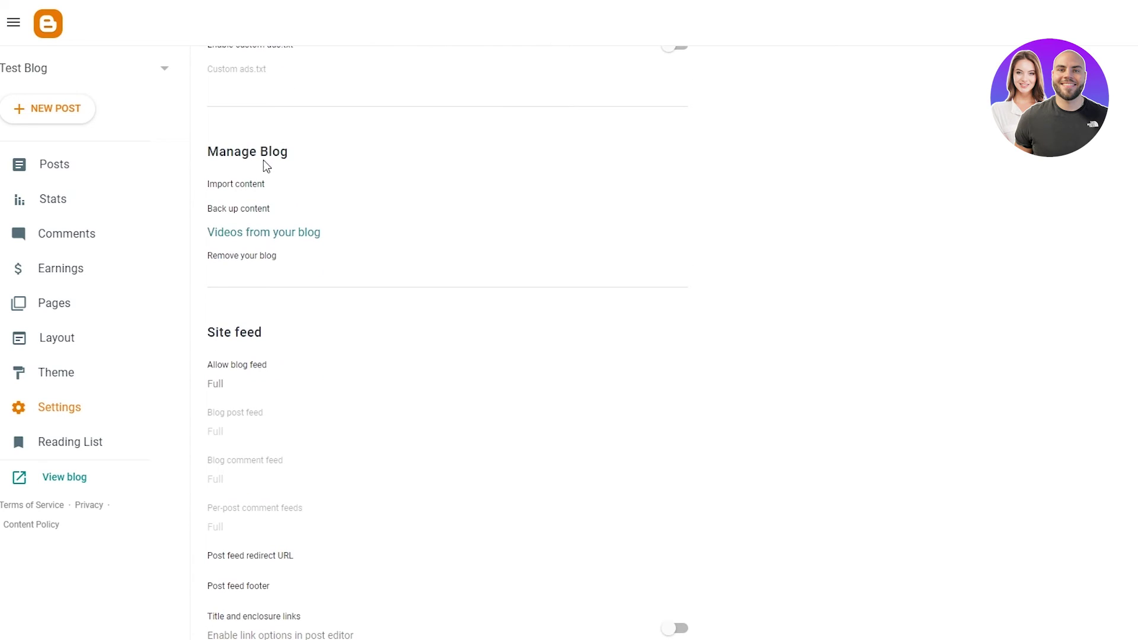
{"action": "scroll", "coordinate": [298, 293], "scroll_direction": "down", "scroll_amount": 2}
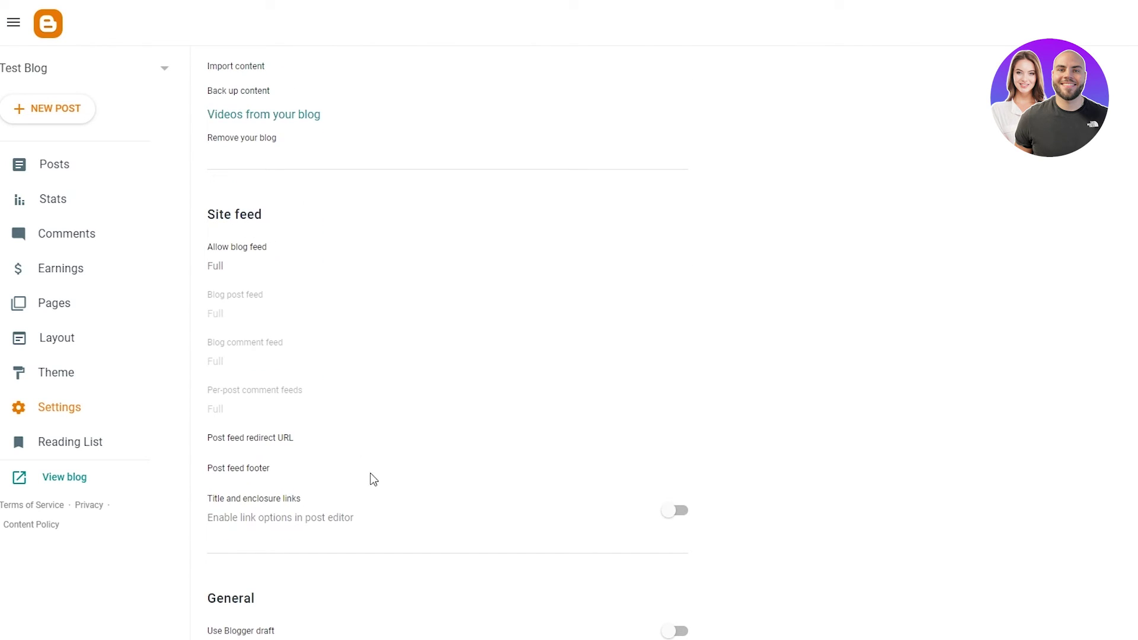
{"action": "scroll", "coordinate": [350, 346], "scroll_direction": "down", "scroll_amount": 15}
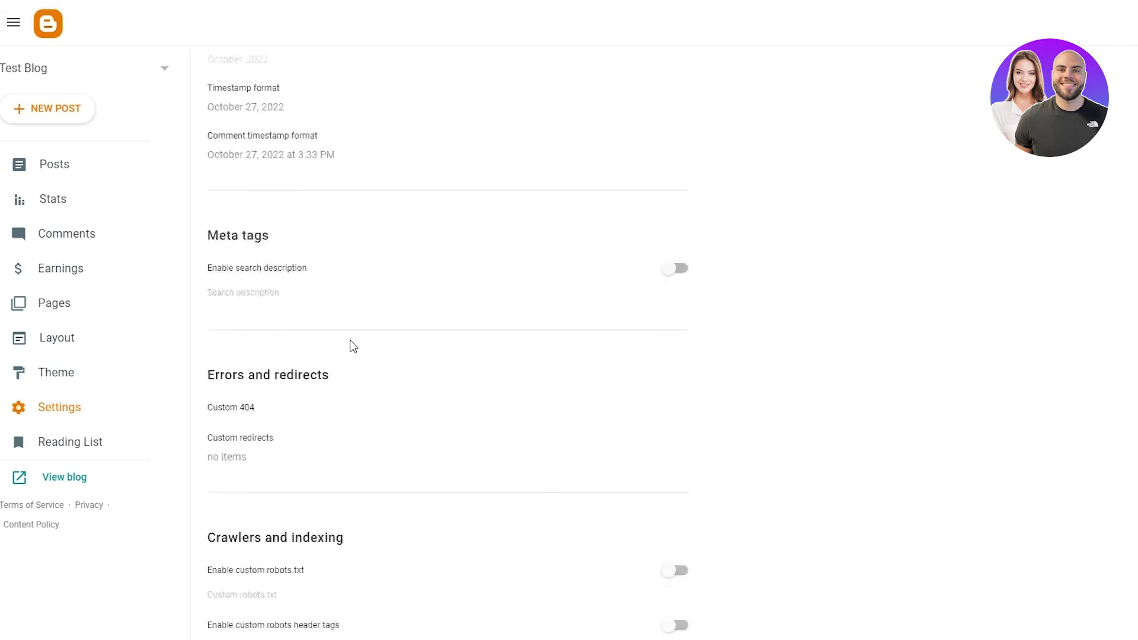
- Open the Reading List and scroll through the Blogger Buzz articles
{"action": "left_click", "coordinate": [72, 451]}
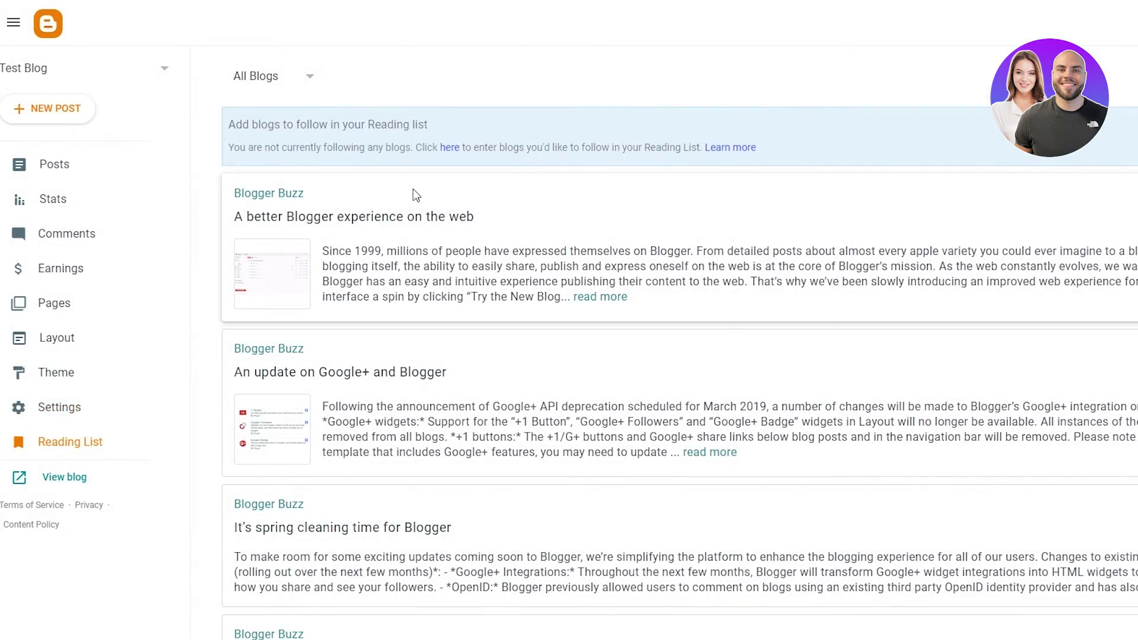
{"action": "scroll", "coordinate": [416, 196], "scroll_direction": "down", "scroll_amount": 20}
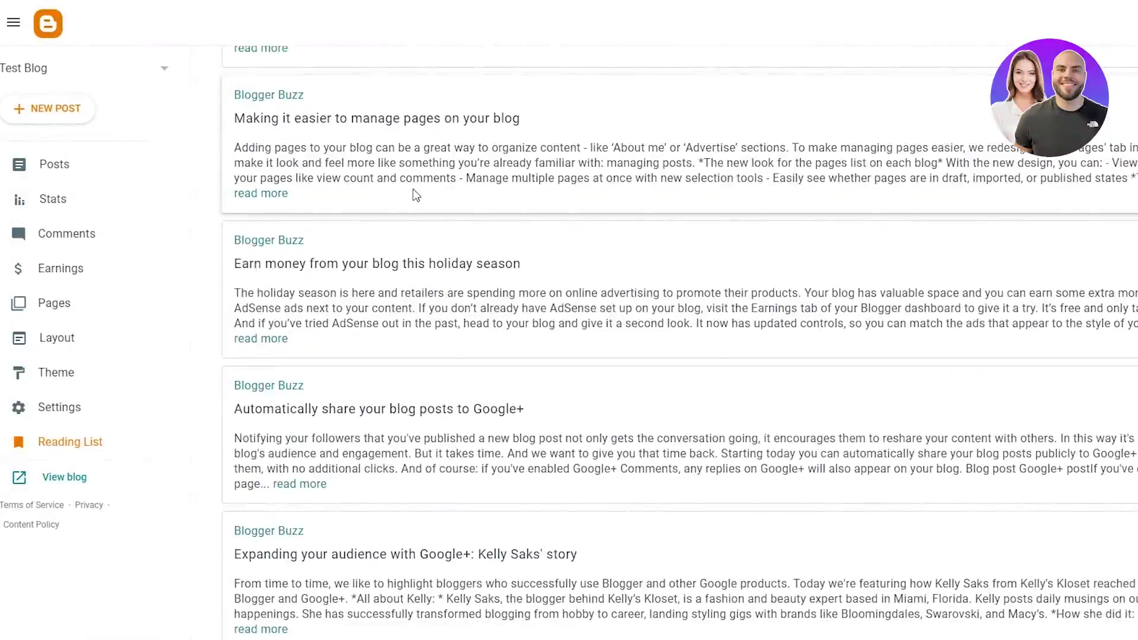
{"action": "scroll", "coordinate": [416, 196], "scroll_direction": "up", "scroll_amount": 20}
{"action": "scroll", "coordinate": [416, 196], "scroll_direction": "down", "scroll_amount": 20}
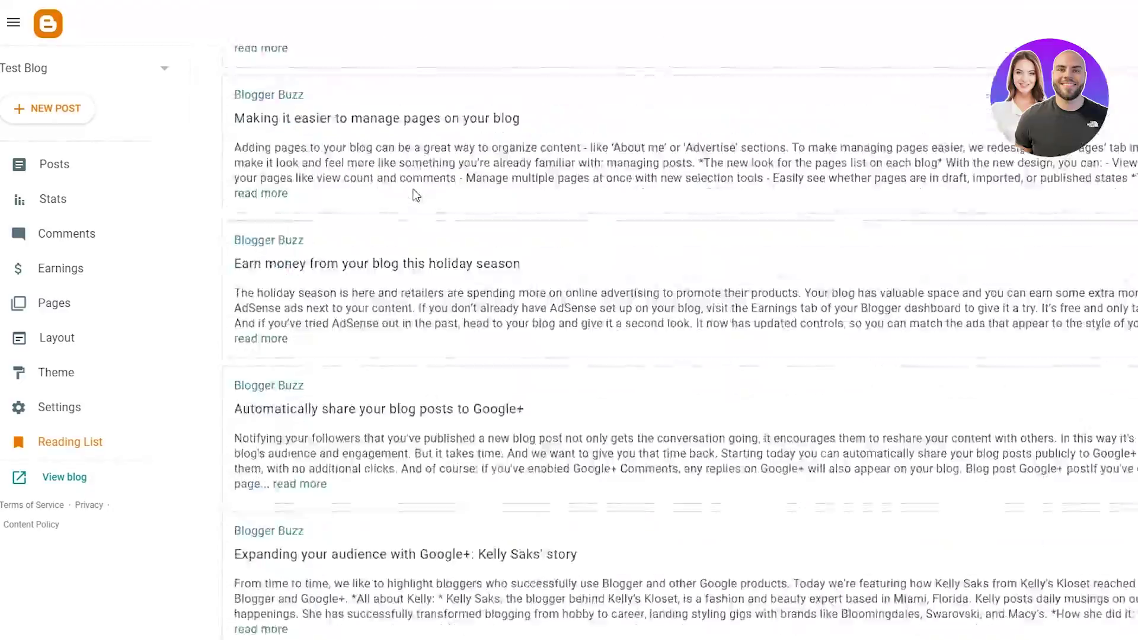
{"action": "scroll", "coordinate": [416, 196], "scroll_direction": "up", "scroll_amount": 20}
{"action": "scroll", "coordinate": [416, 195], "scroll_direction": "down", "scroll_amount": 20}
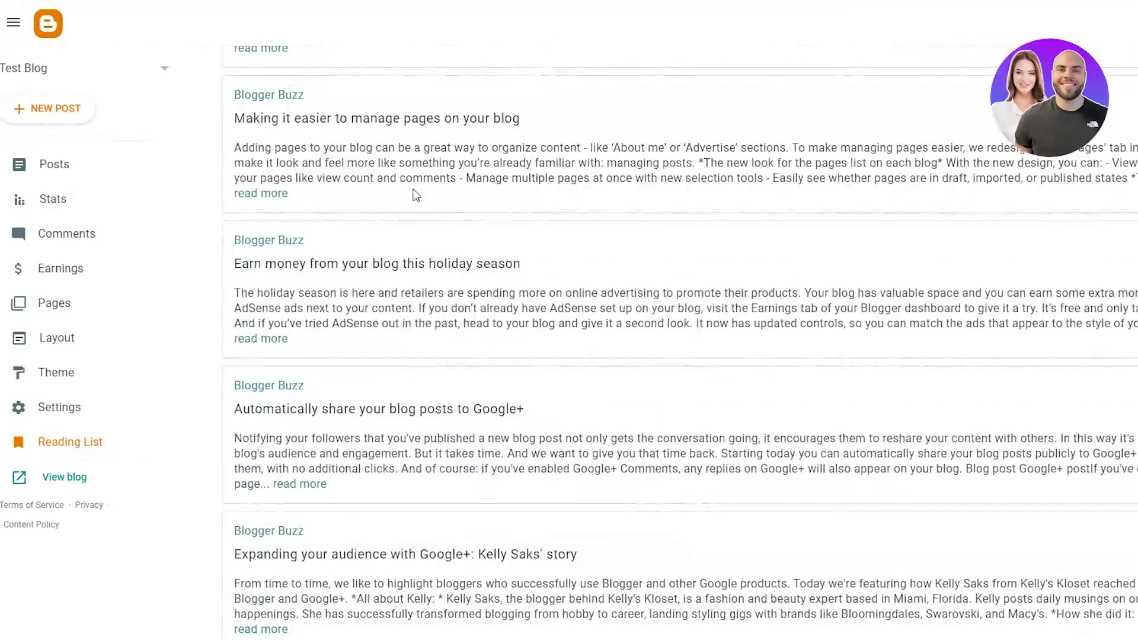
{"action": "scroll", "coordinate": [838, 386], "scroll_direction": "up", "scroll_amount": 20}
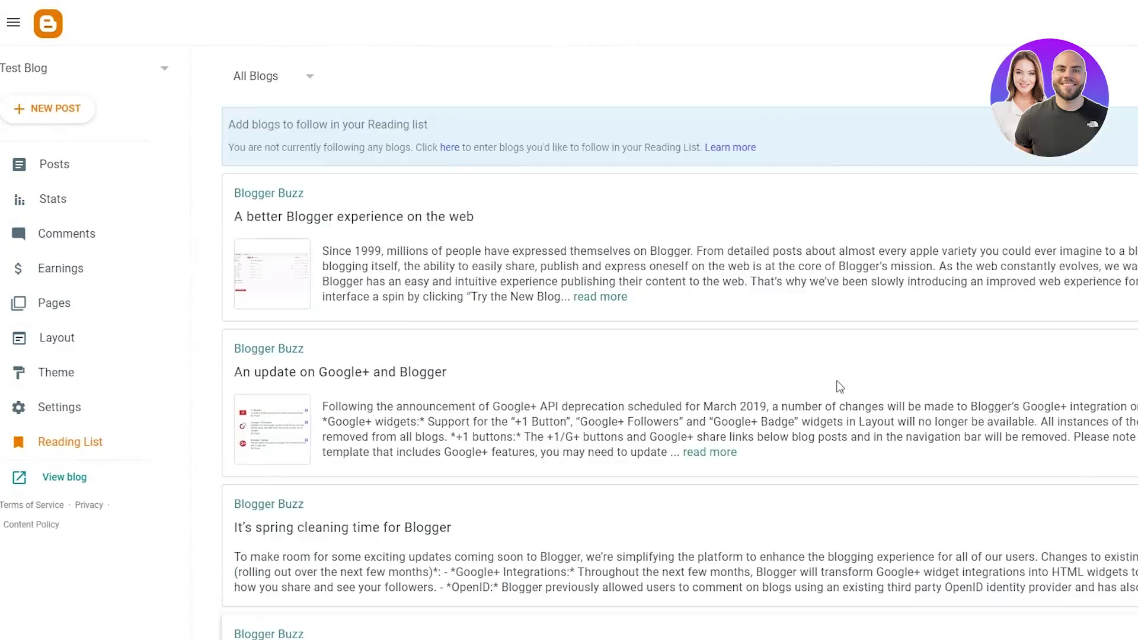